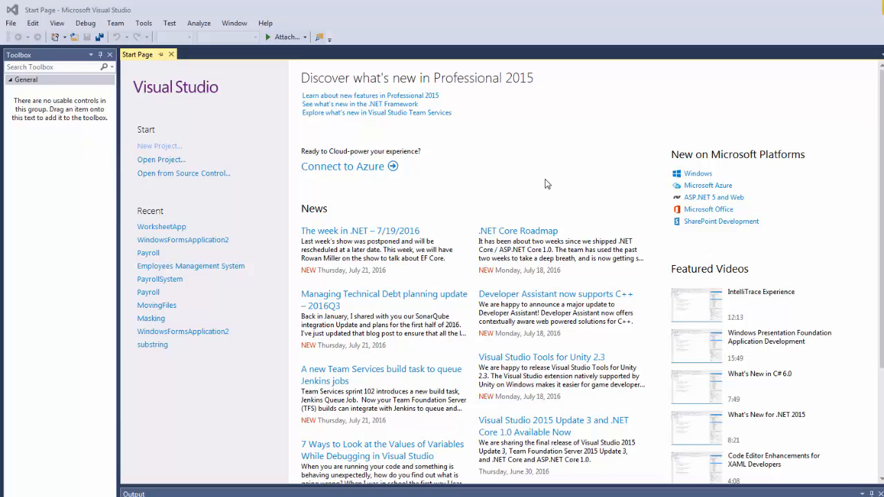
# Step: Create a new Visual C# Console Application project named mysheet
pyautogui.click(11, 23)
pyautogui.moveTo(27, 36)
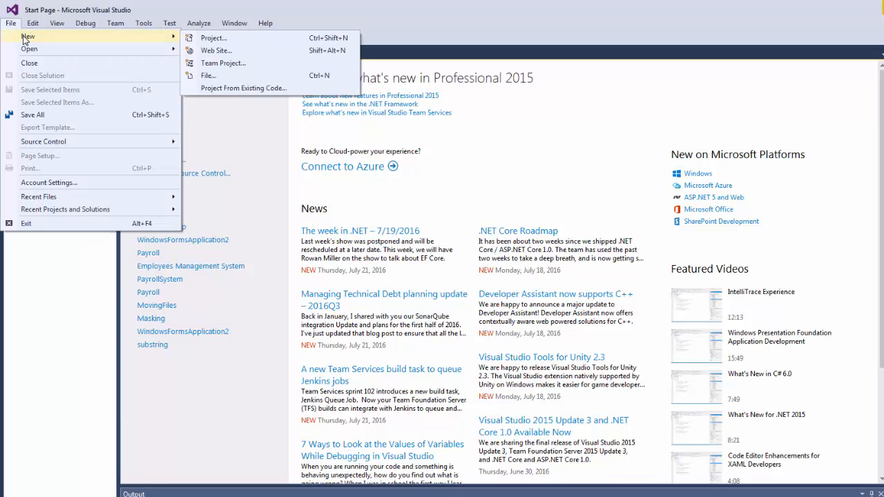
pyautogui.click(213, 38)
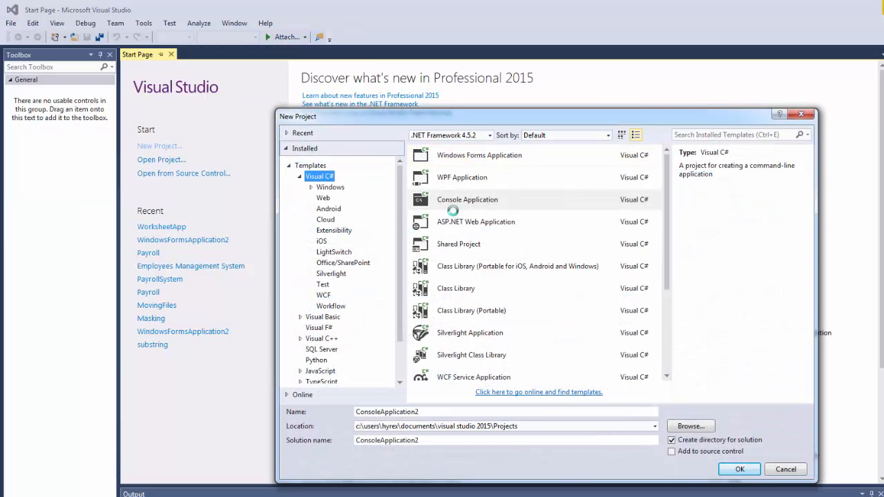
pyautogui.doubleClick(415, 412)
pyautogui.write('my')
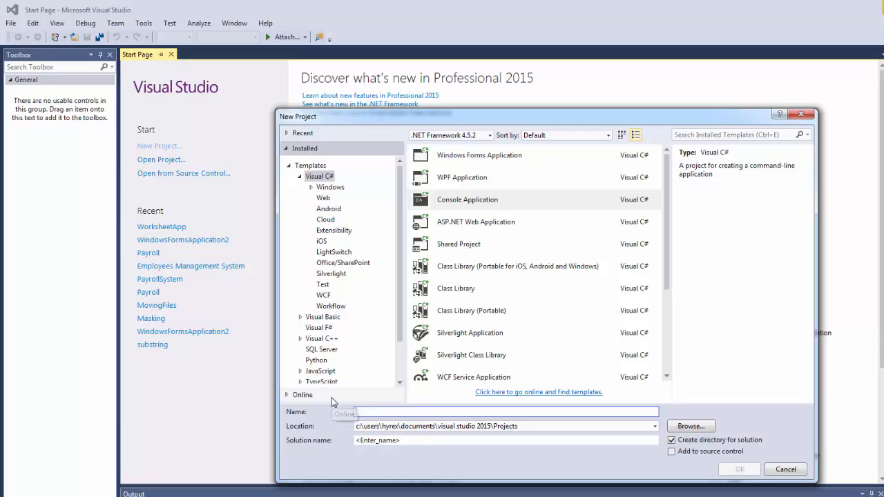
pyautogui.write('sheet')
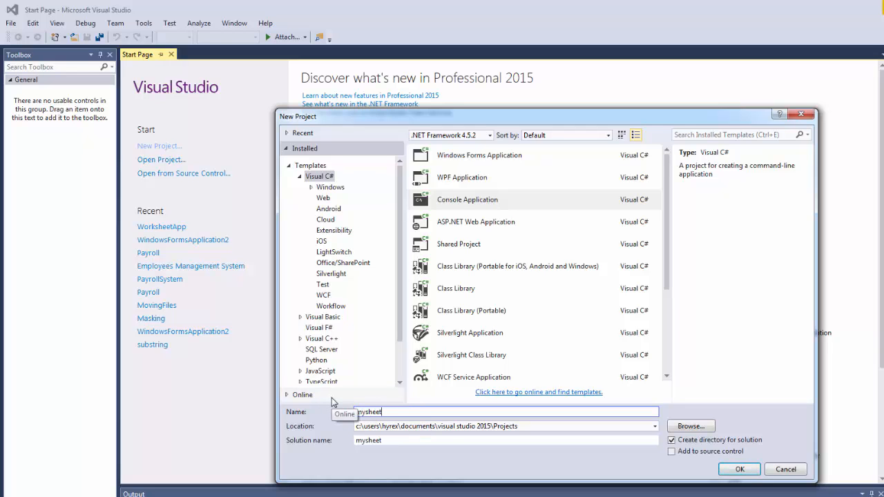
pyautogui.press('Return')
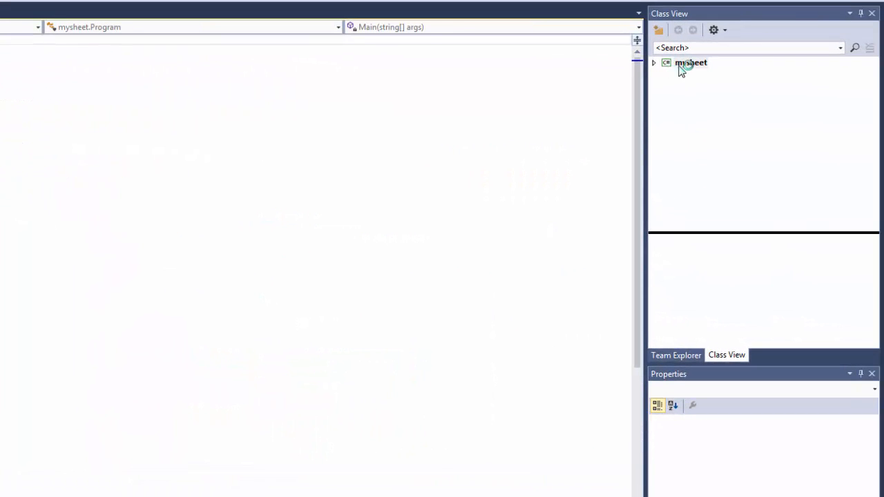
# Step: Add the Microsoft.Office.Interop.Excel and Microsoft.VisualStudio.Tools.Applications.Runtime references to mysheet
pyautogui.rightClick(690, 62)
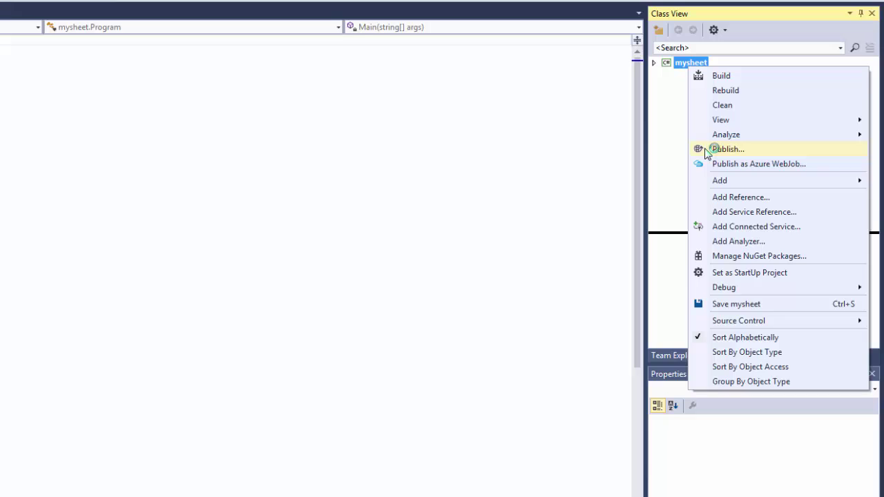
pyautogui.click(729, 199)
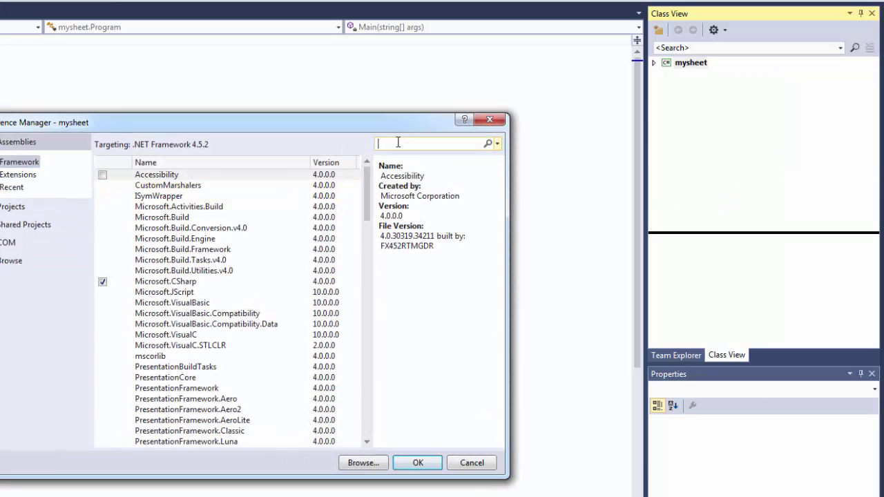
pyautogui.write('micro')
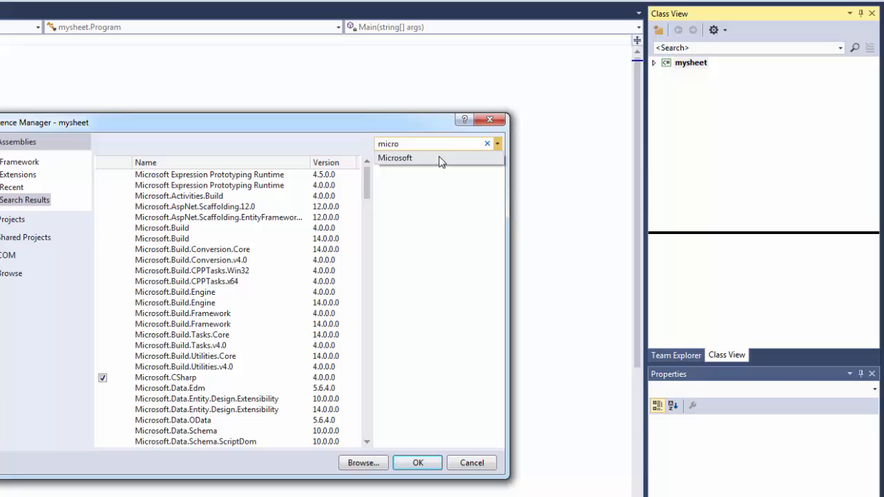
pyautogui.click(442, 159)
pyautogui.scroll(-6, 316, 268)
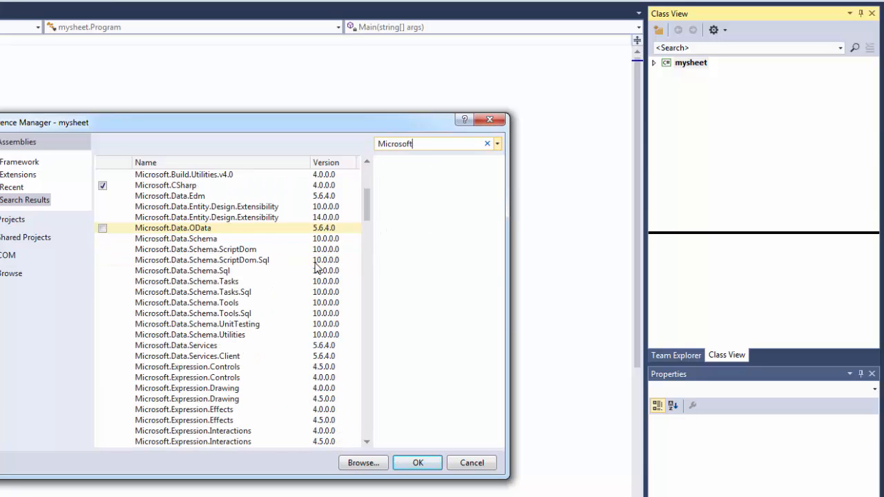
pyautogui.scroll(-8, 316, 268)
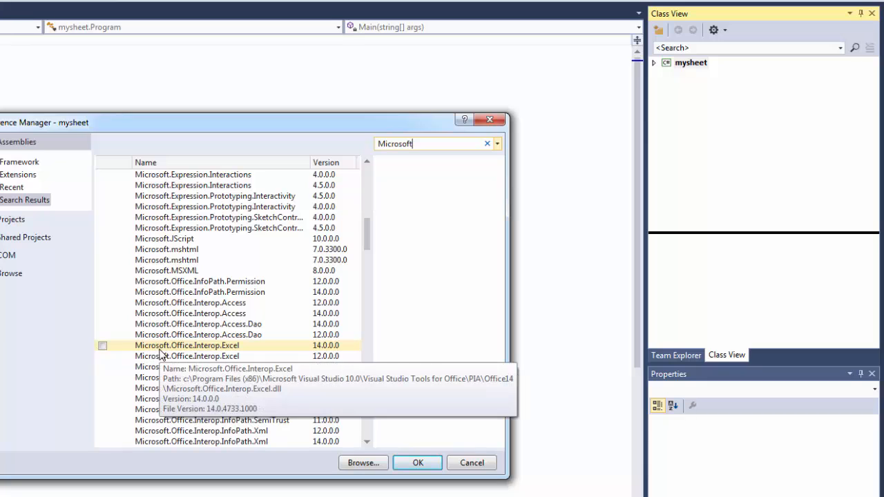
pyautogui.click(103, 346)
pyautogui.scroll(-6, 276, 305)
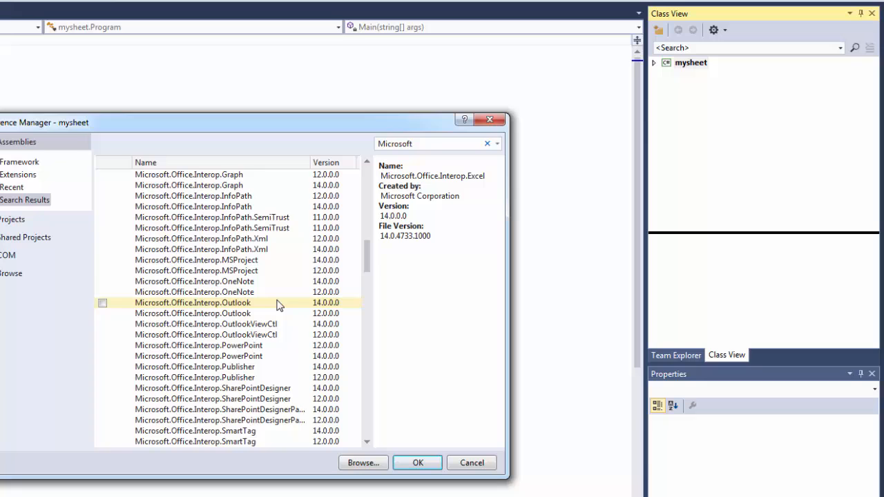
pyautogui.scroll(-5, 277, 304)
pyautogui.scroll(-5, 277, 305)
pyautogui.scroll(-5, 276, 304)
pyautogui.scroll(-5, 276, 305)
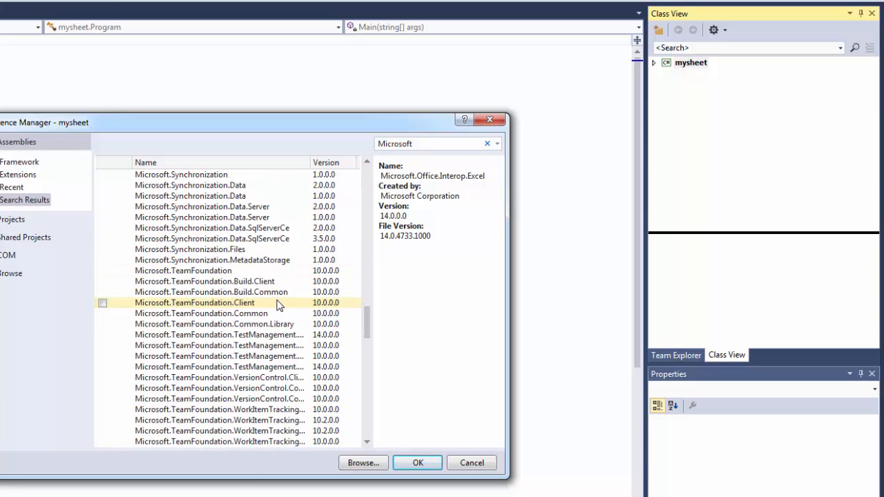
pyautogui.scroll(-4, 278, 304)
pyautogui.scroll(-4, 278, 305)
pyautogui.scroll(-4, 278, 304)
pyautogui.scroll(-4, 278, 304)
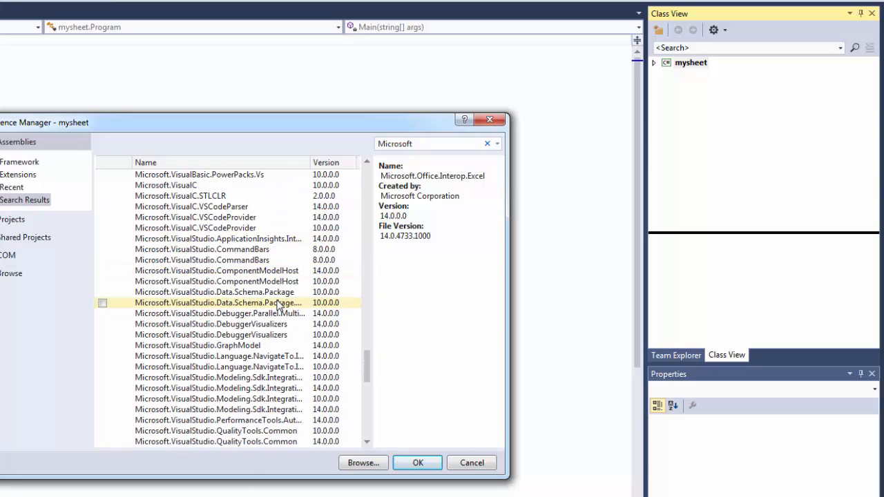
pyautogui.scroll(-4, 278, 304)
pyautogui.scroll(-4, 279, 305)
pyautogui.scroll(-3, 279, 304)
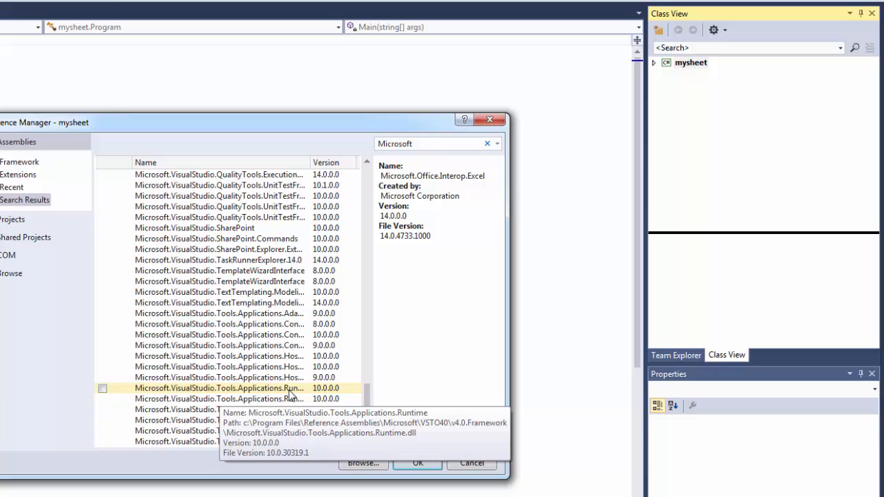
pyautogui.click(102, 388)
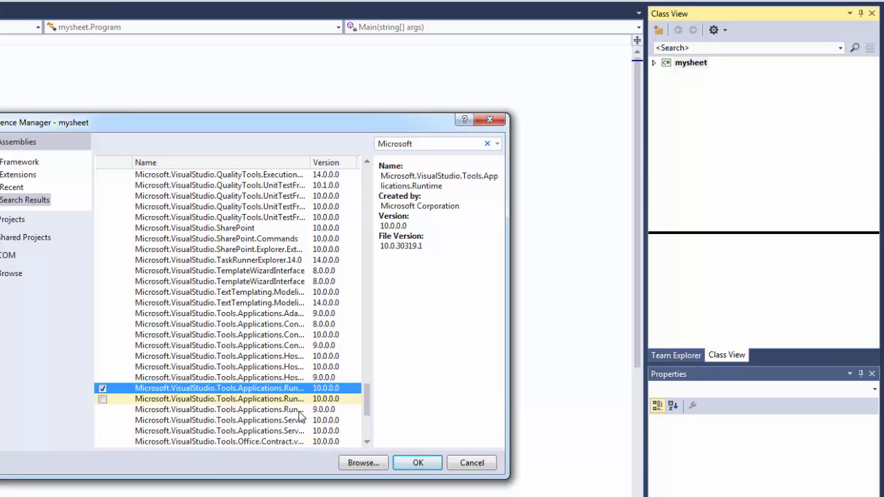
pyautogui.click(418, 463)
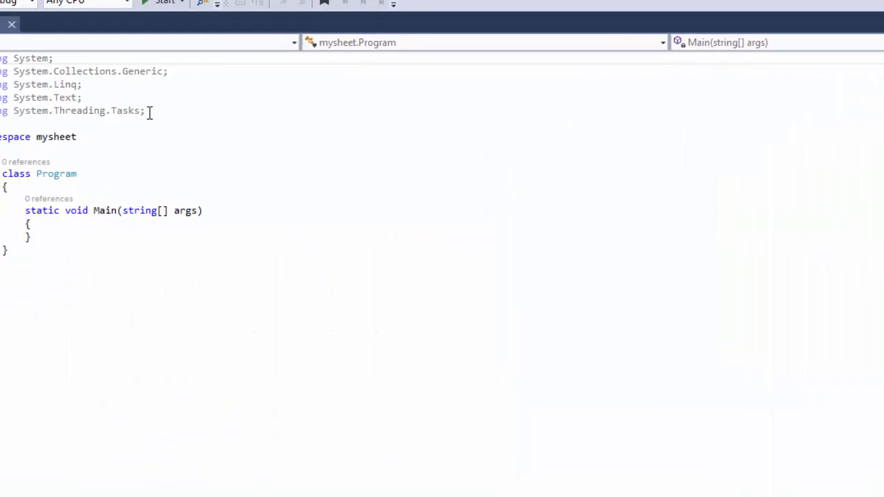
# Step: Add the using alias Excel = Microsoft.Office.Interop.Excel beneath the existing using directives
pyautogui.click(148, 111)
pyautogui.press('Return')
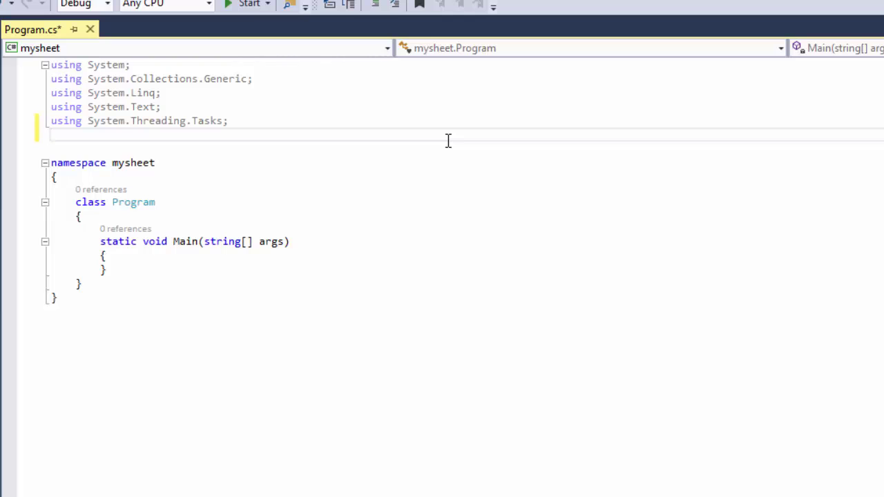
pyautogui.write('using ')
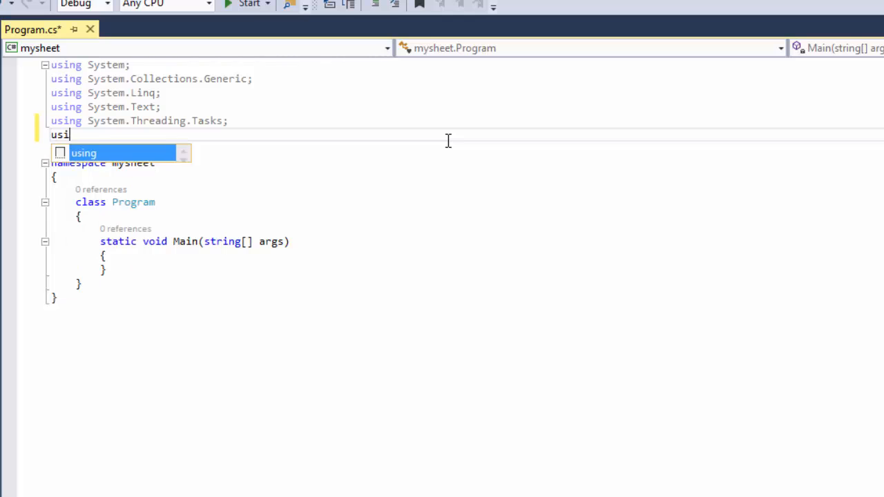
pyautogui.write('Ex')
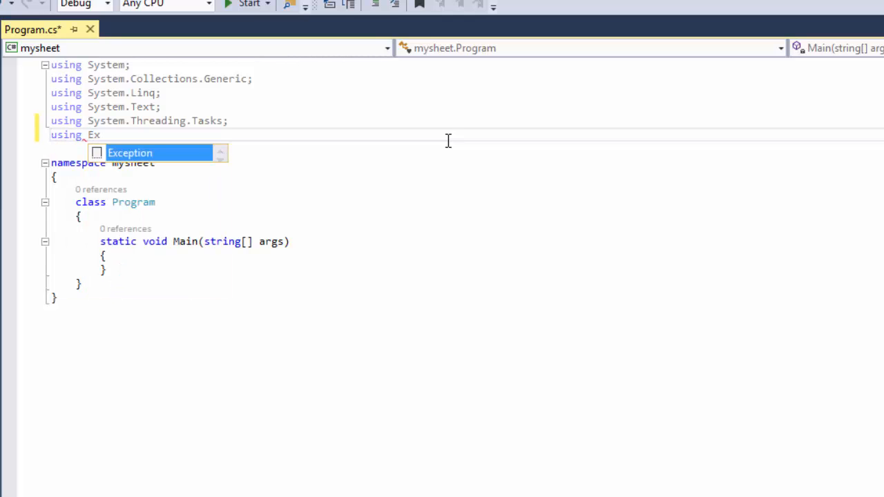
pyautogui.write('cel')
pyautogui.press('Escape')
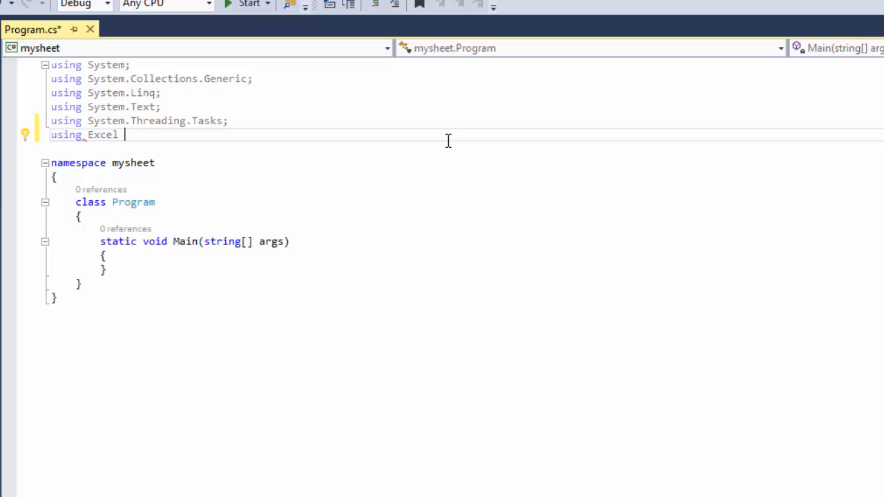
pyautogui.write('= Mi')
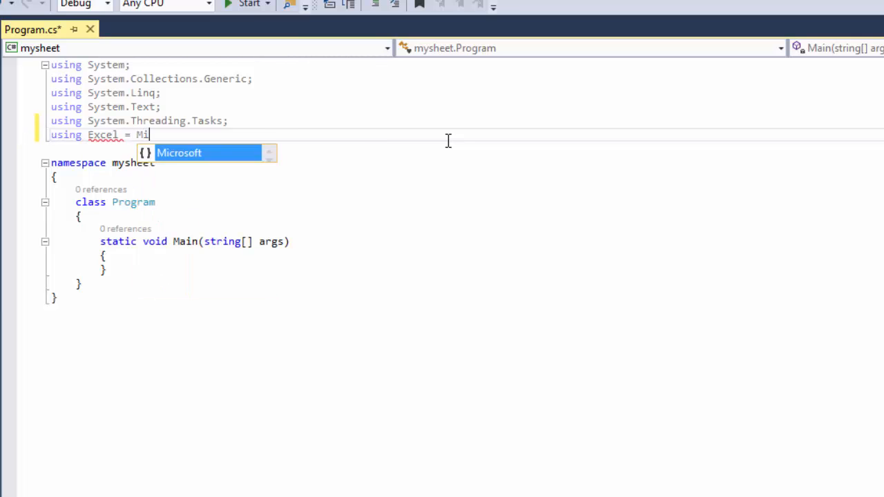
pyautogui.write('crosoft.')
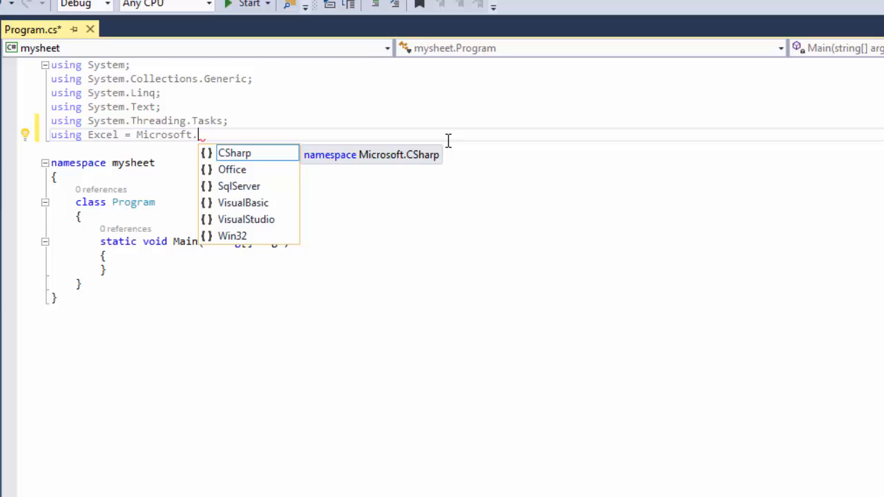
pyautogui.write('O')
pyautogui.press('Tab')
pyautogui.write('.')
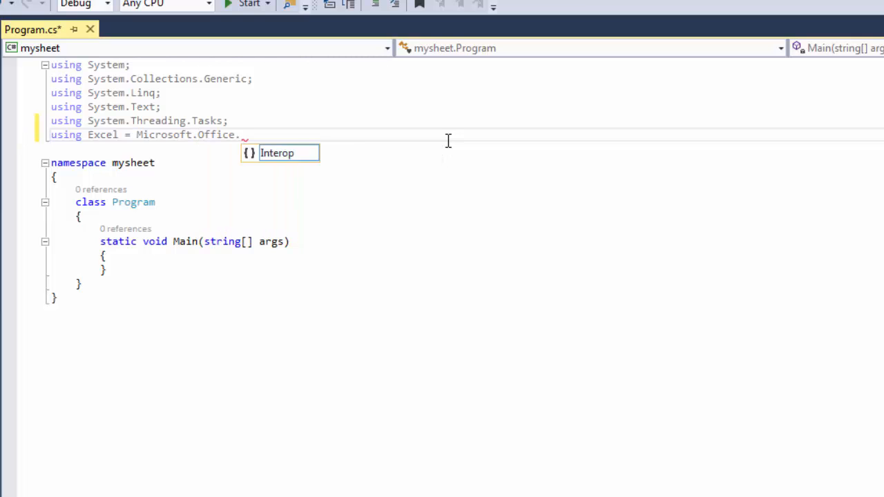
pyautogui.press('Tab')
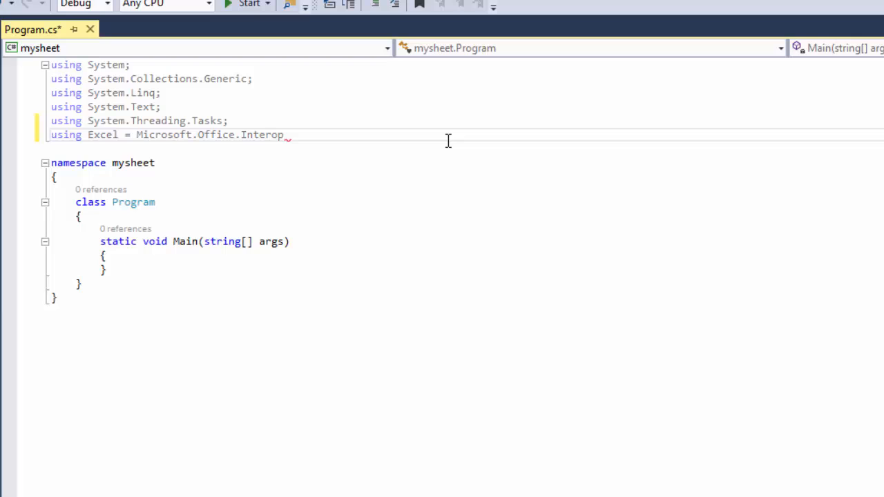
pyautogui.write('.')
pyautogui.press('Tab')
# Step: Add 'using Microsoft.VisualStudio.Tools.Applications.Runtime;', replacing the mistaken Deployment segment with Runtime
pyautogui.press('Return')
pyautogui.write('using ')
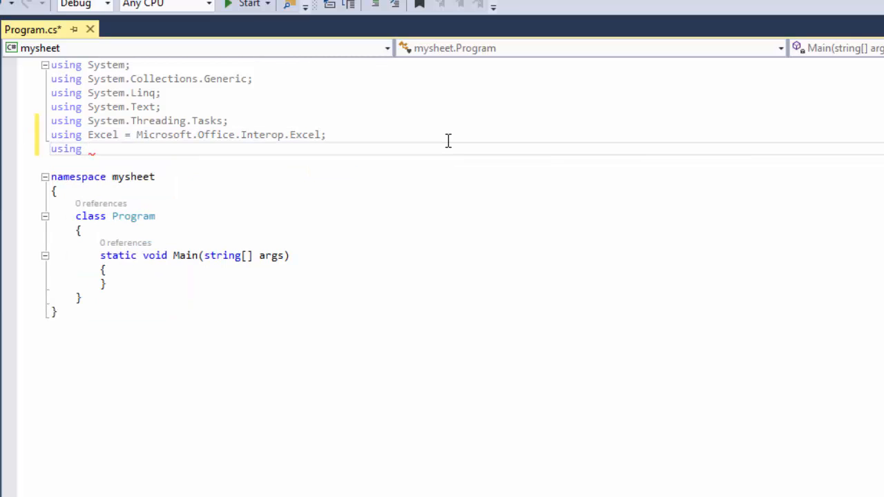
pyautogui.write('m')
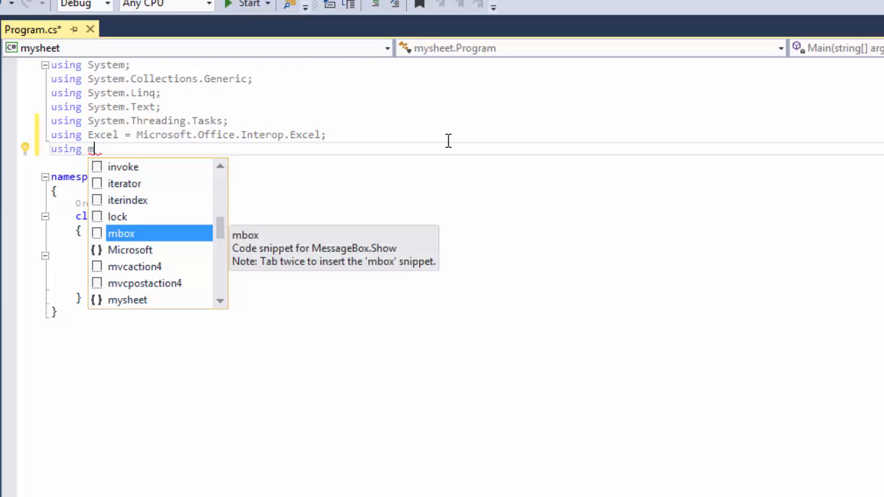
pyautogui.press('Down')
pyautogui.press('Tab')
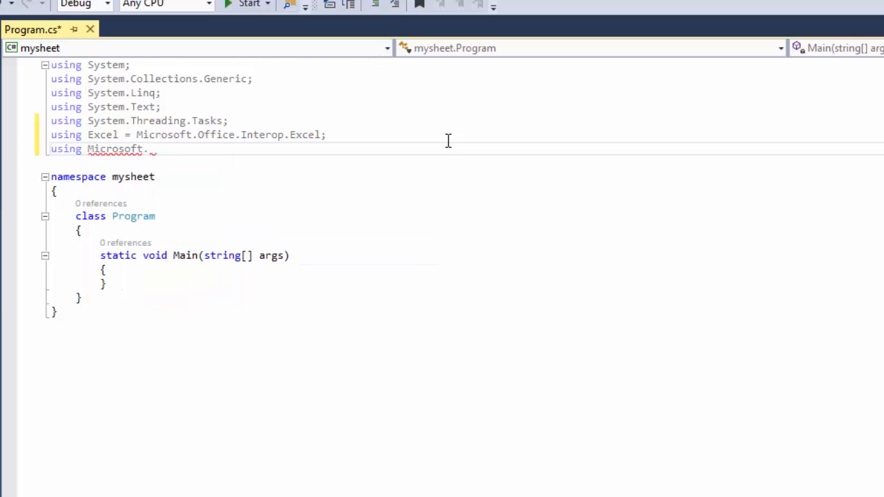
pyautogui.write('v')
pyautogui.press('Down')
pyautogui.press('Tab')
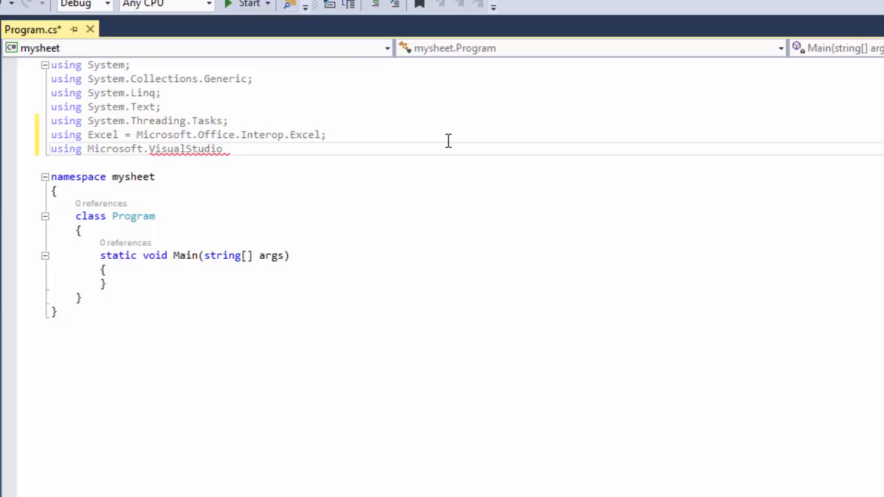
pyautogui.write('.')
pyautogui.press('Tab')
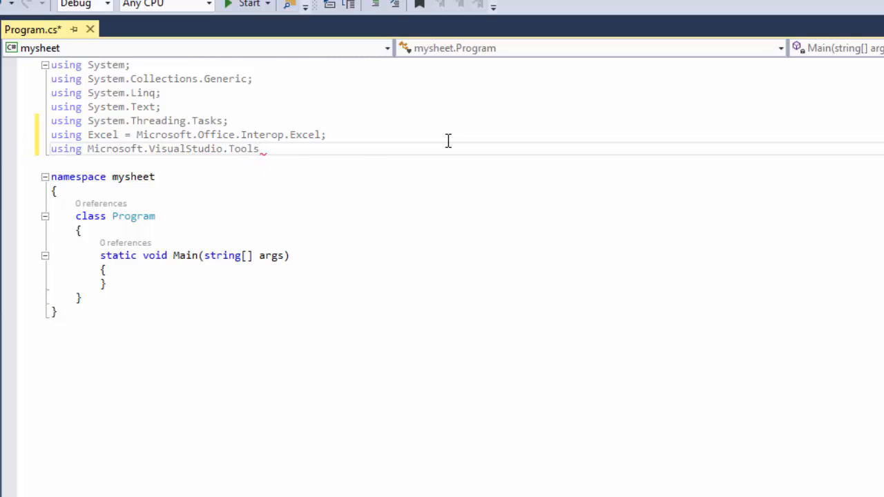
pyautogui.write('.')
pyautogui.press('Tab')
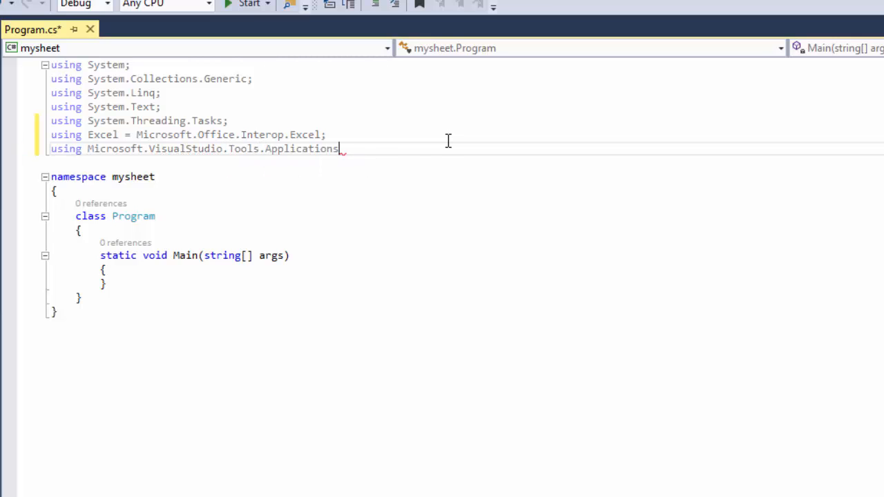
pyautogui.write('.')
pyautogui.press('Tab')
pyautogui.press('BackSpace')
pyautogui.press('BackSpace')
pyautogui.press('BackSpace')
pyautogui.press('BackSpace')
pyautogui.press('BackSpace')
pyautogui.press('BackSpace')
pyautogui.press('BackSpace')
pyautogui.press('BackSpace')
pyautogui.press('BackSpace')
pyautogui.write('.')
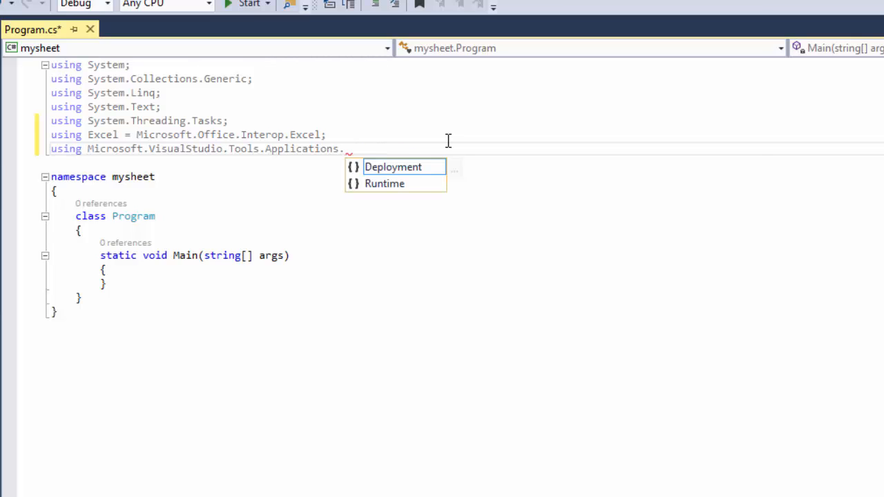
pyautogui.press('Down')
pyautogui.press('Down')
pyautogui.press('Tab')
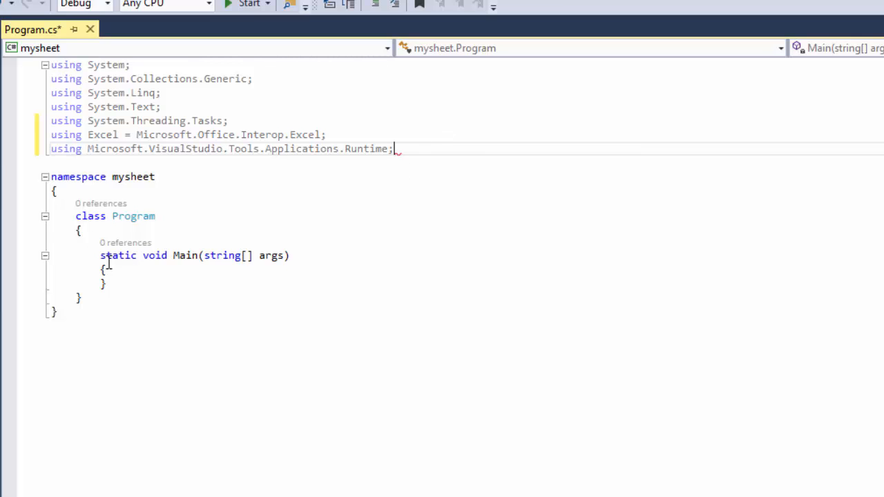
pyautogui.click(338, 269)
# Step: Declare a Microsoft.Office.Interop.Excel.Application variable named excel at the start of Main
pyautogui.press('Return')
pyautogui.press('Return')
pyautogui.press('Return')
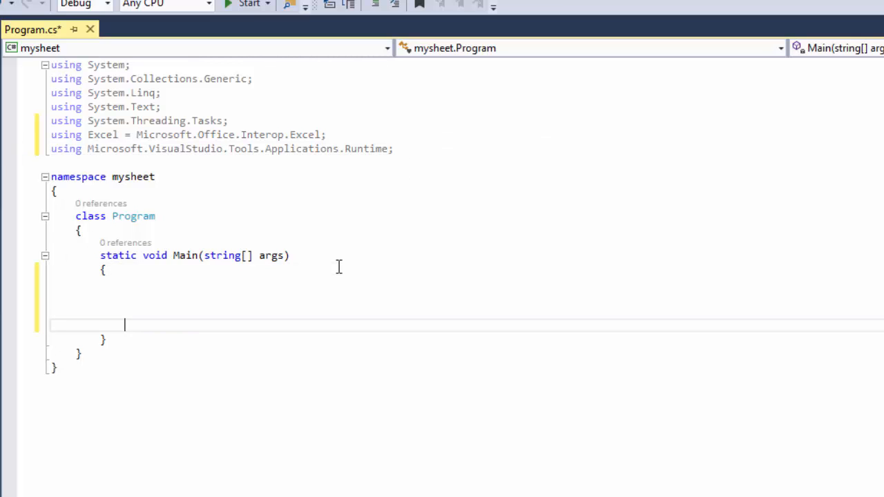
pyautogui.press('Up')
pyautogui.press('Up')
pyautogui.press('Up')
pyautogui.press('Up')
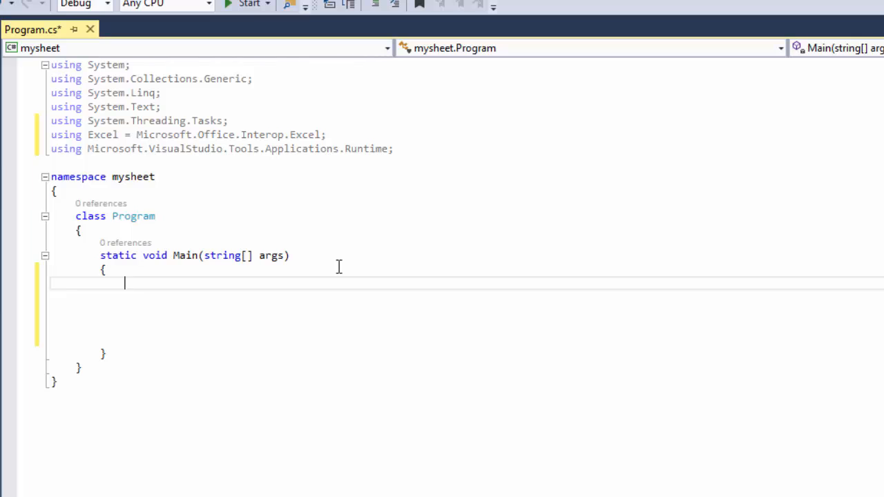
pyautogui.write('M')
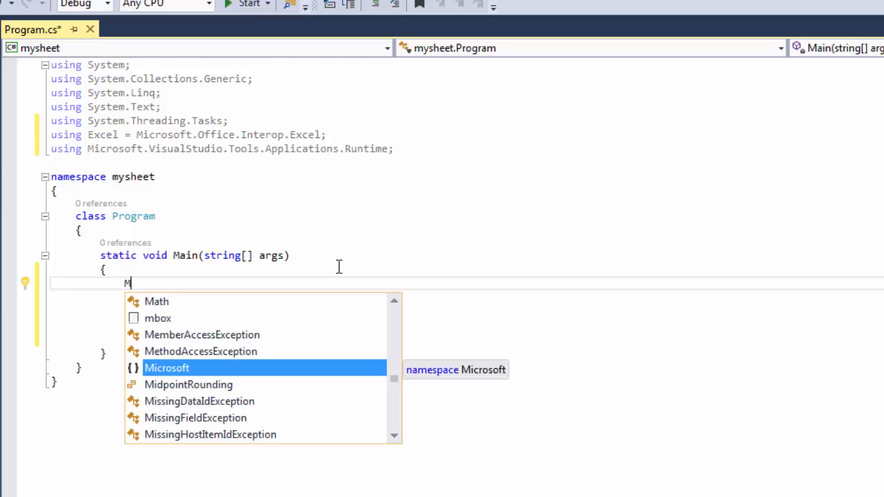
pyautogui.press('Tab')
pyautogui.write('.')
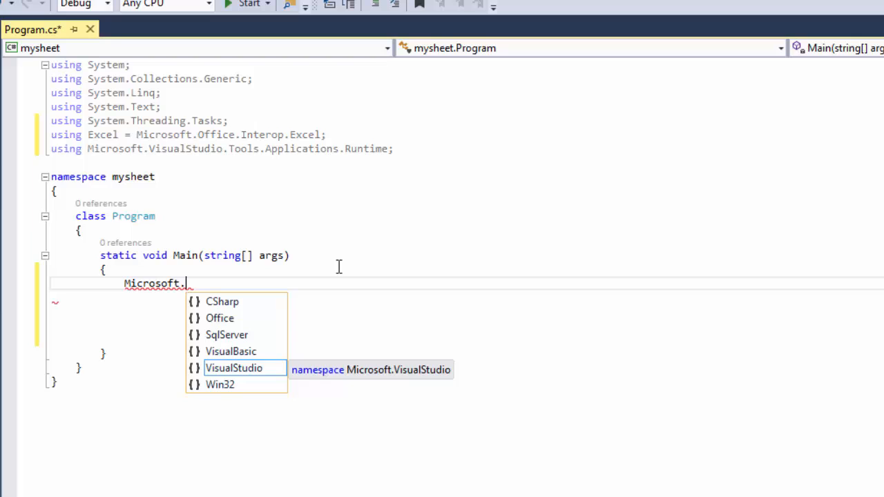
pyautogui.press('Up')
pyautogui.press('Up')
pyautogui.press('Up')
pyautogui.press('Tab')
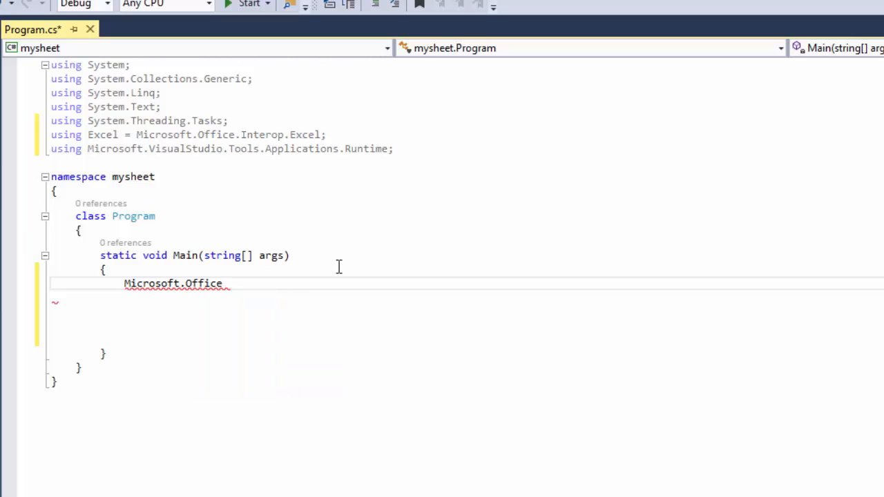
pyautogui.write('.')
pyautogui.press('Tab')
pyautogui.write('.e')
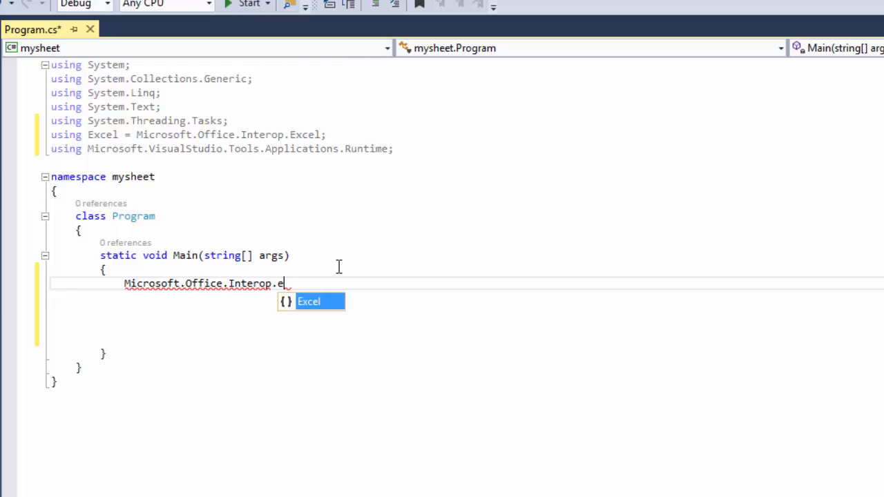
pyautogui.press('Tab')
pyautogui.write('.')
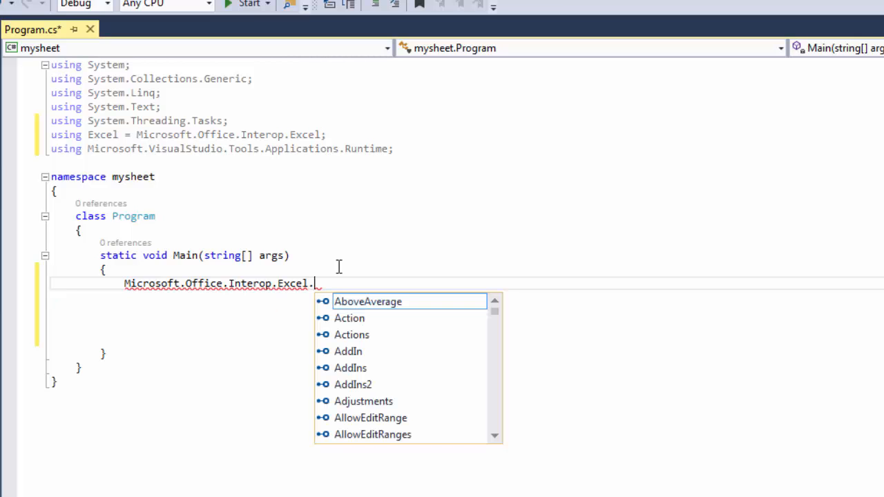
pyautogui.write('app')
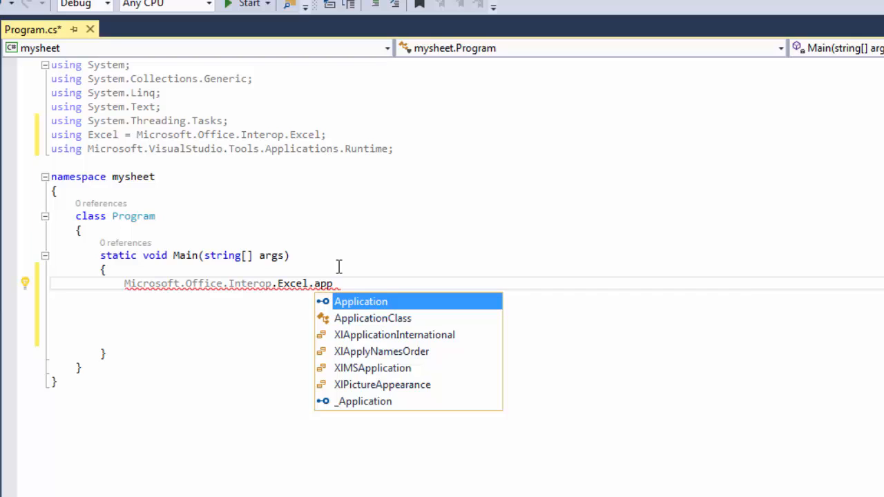
pyautogui.press('Tab')
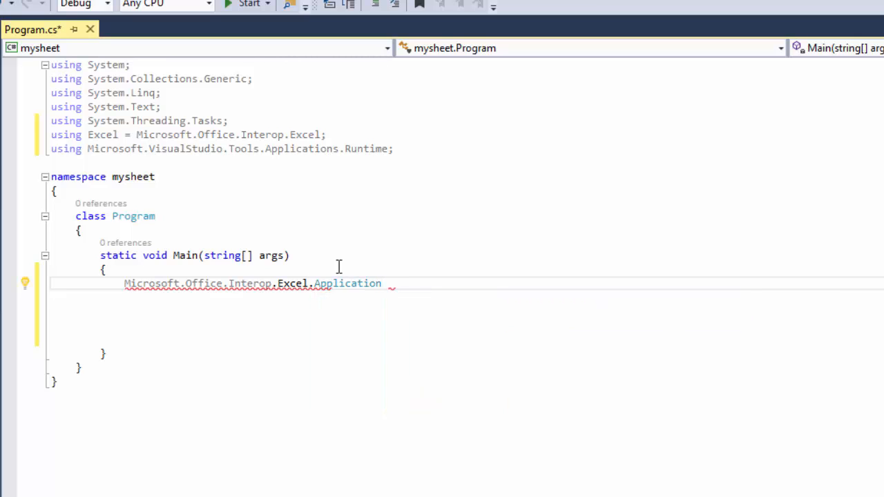
pyautogui.write('excel')
pyautogui.write(' = new mi')
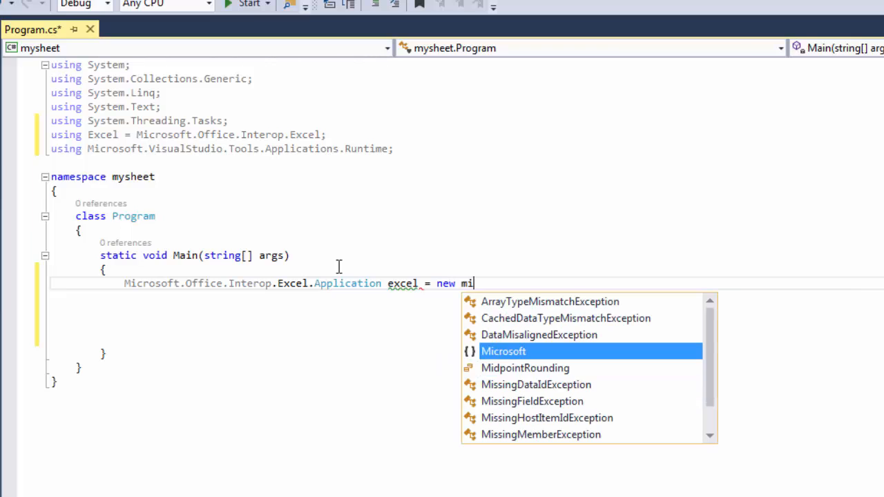
# Step: Assign excel a new Microsoft.Office.Interop.Excel.Application() instance and end the statement
pyautogui.press('Tab')
pyautogui.write('.')
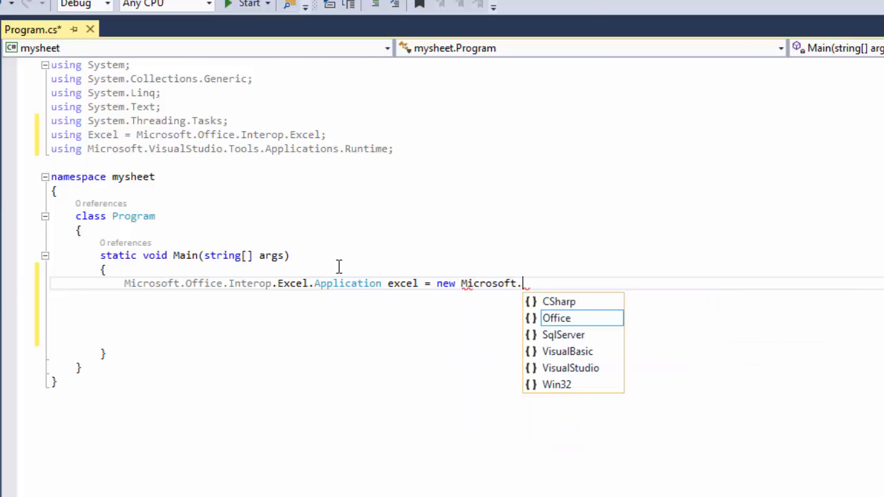
pyautogui.press('Tab')
pyautogui.write('.')
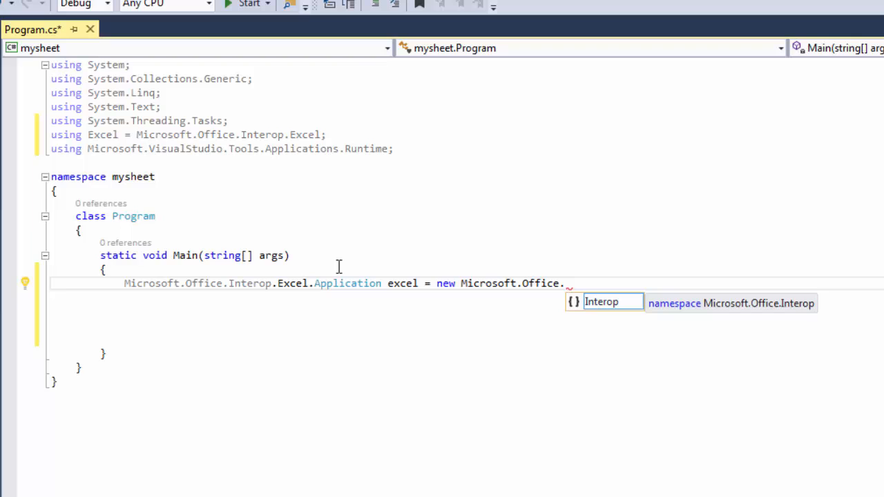
pyautogui.press('Tab')
pyautogui.write('.')
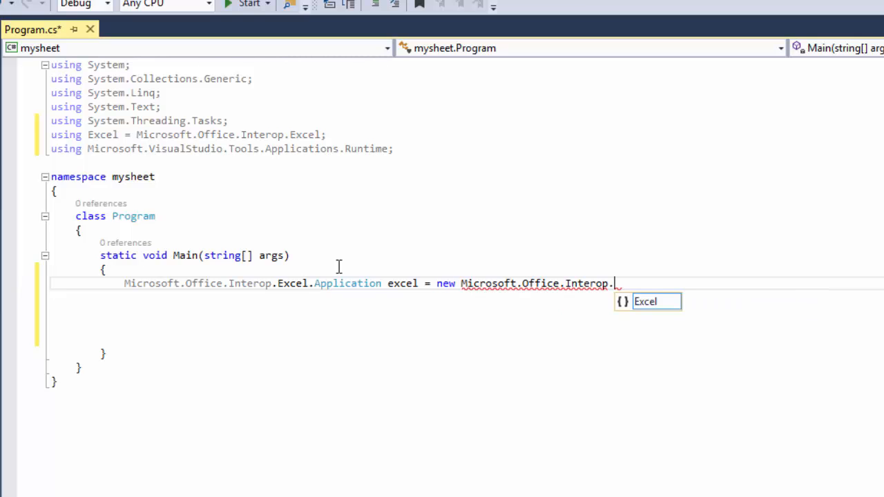
pyautogui.press('Tab')
pyautogui.write('.')
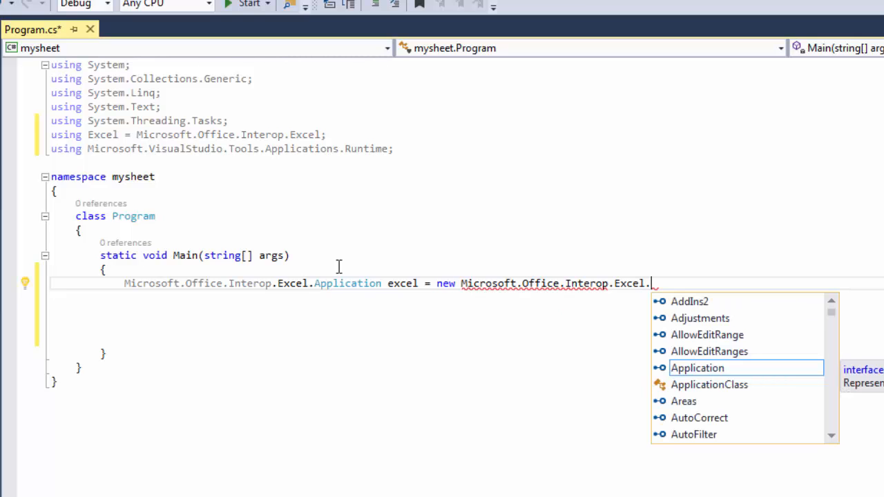
pyautogui.press('Tab')
pyautogui.write('();')
pyautogui.press('Return')
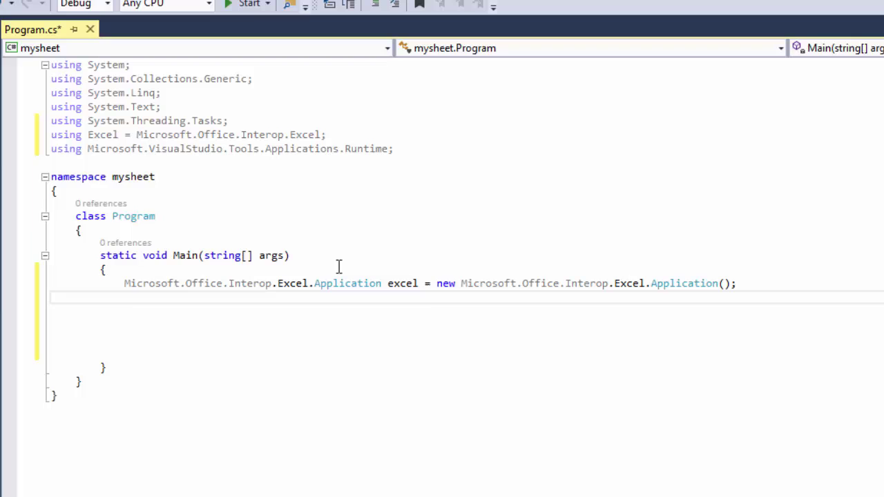
pyautogui.write('Mi')
# Step: Declare Microsoft.Office.Interop.Excel.Workbook sheet = excel.Workbooks.Open with empty arguments
pyautogui.press('Tab')
pyautogui.write('.')
pyautogui.press('Tab')
pyautogui.write('.')
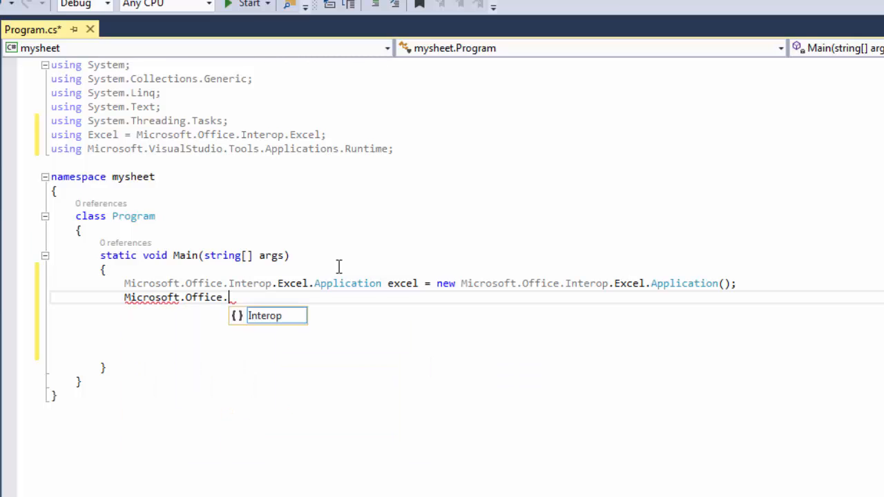
pyautogui.press('Tab')
pyautogui.write('.')
pyautogui.press('Tab')
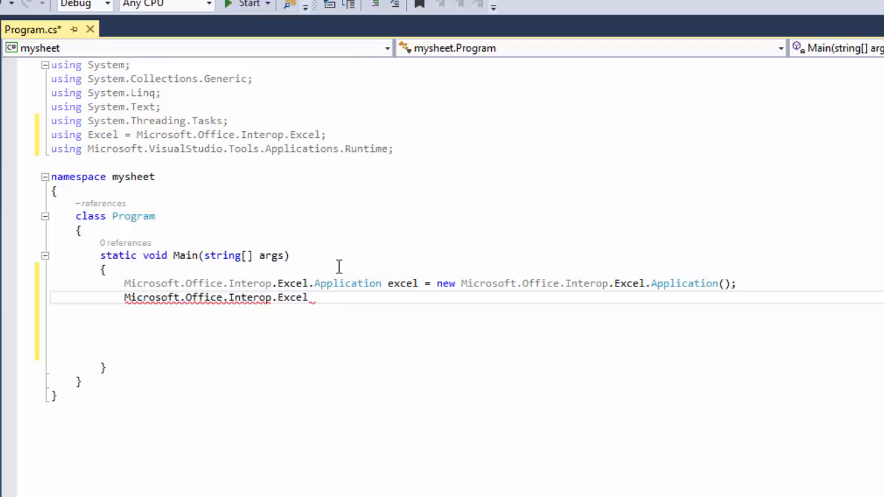
pyautogui.write('.wor')
pyautogui.press('Tab')
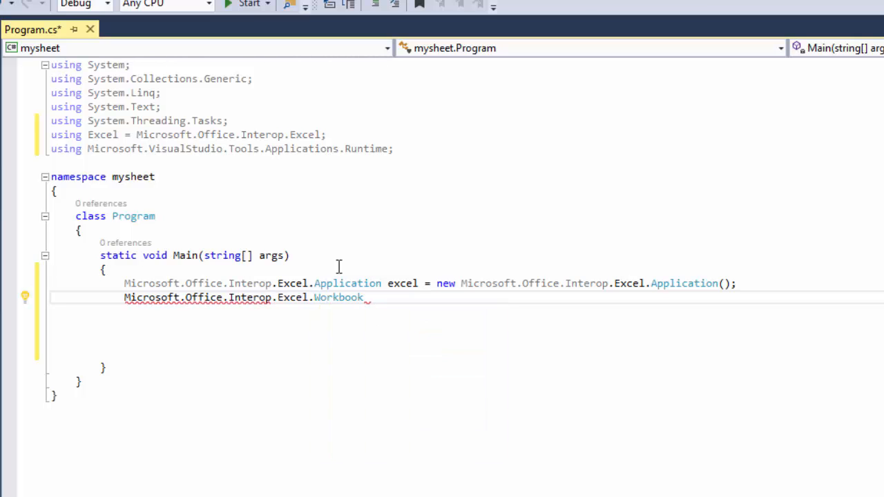
pyautogui.write('sh')
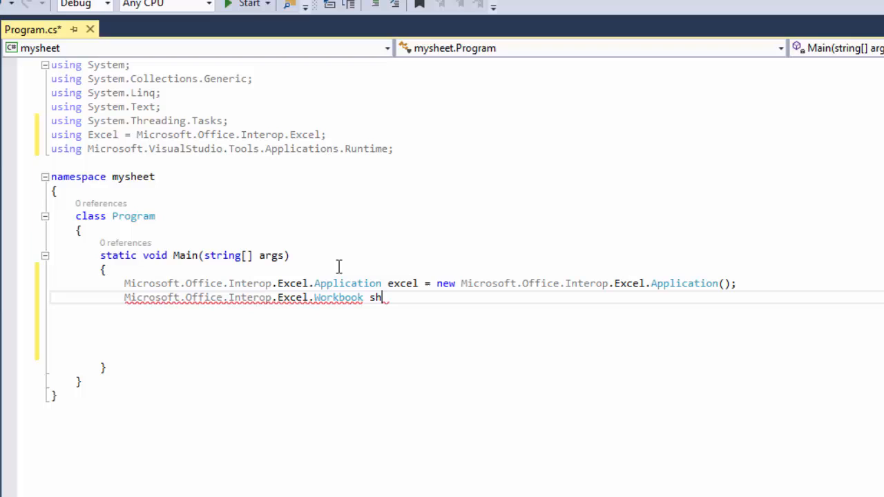
pyautogui.write('eet = ')
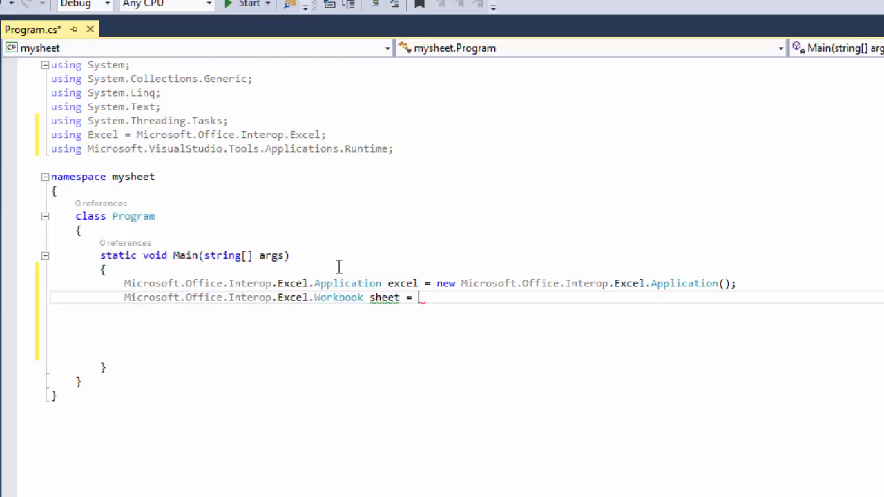
pyautogui.write('exce')
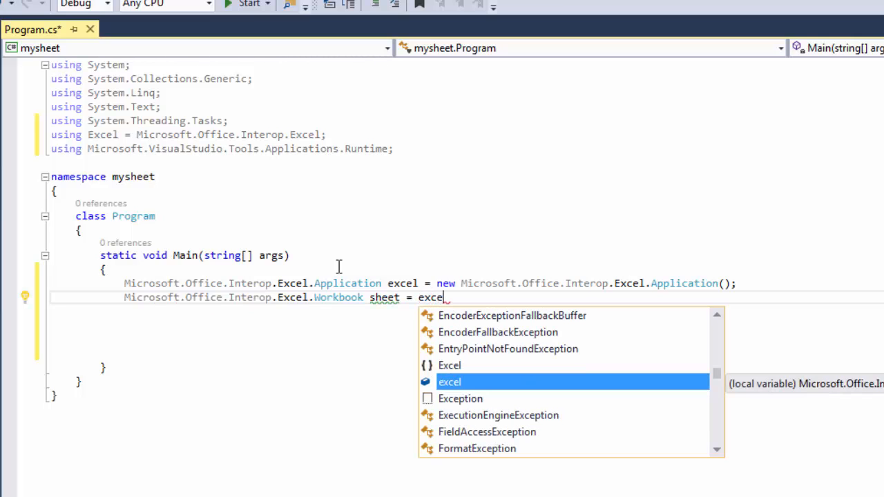
pyautogui.write('l.Work')
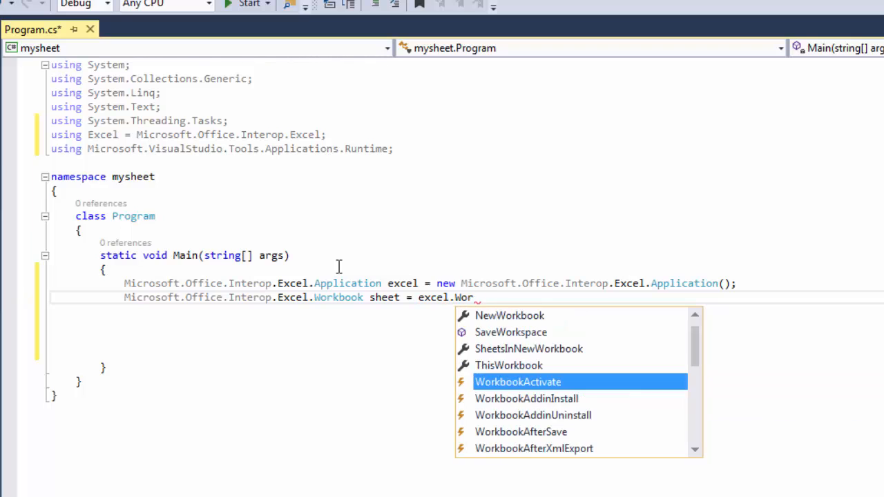
pyautogui.write('books')
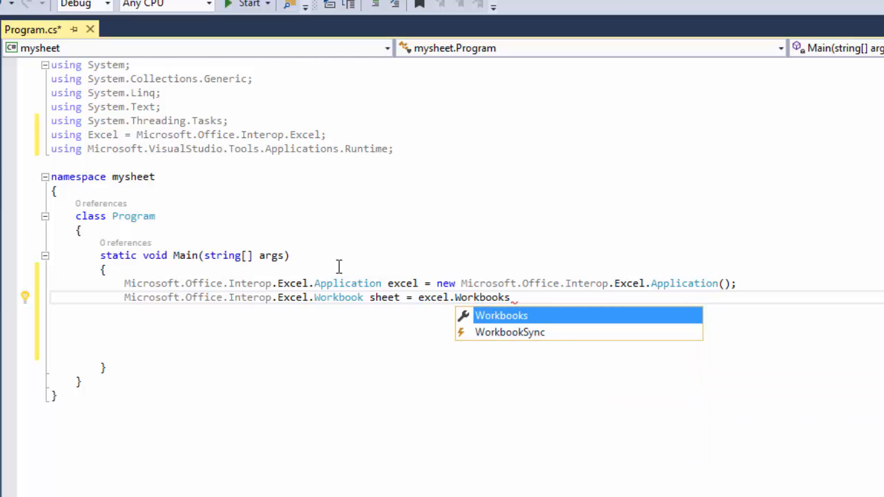
pyautogui.write('.o')
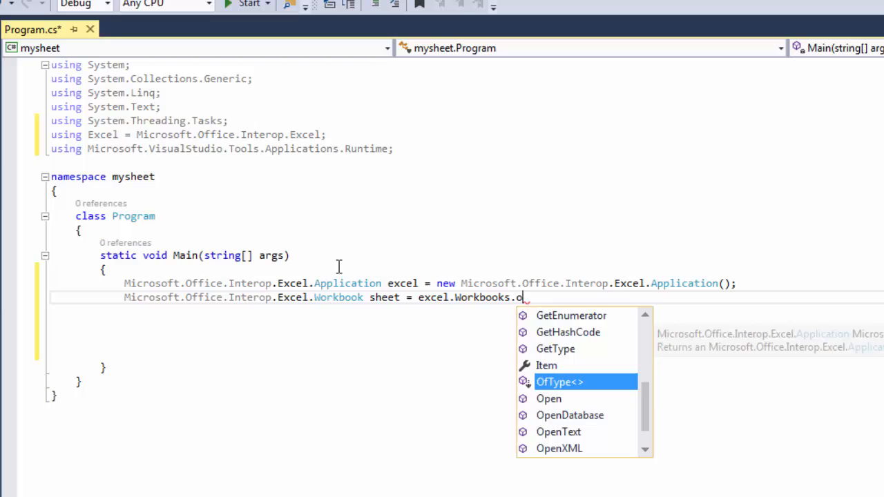
pyautogui.write('p')
pyautogui.press('Tab')
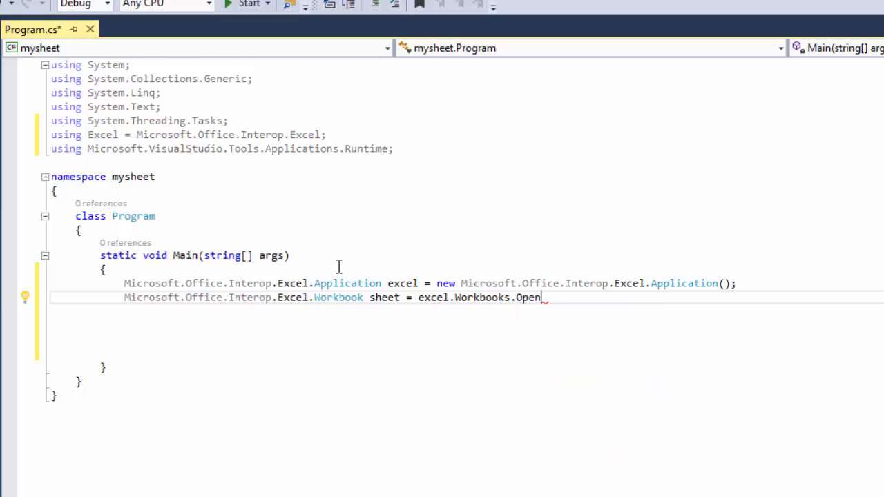
pyautogui.write('();')
pyautogui.moveTo(725, 161); pyautogui.dragTo(634, 161)
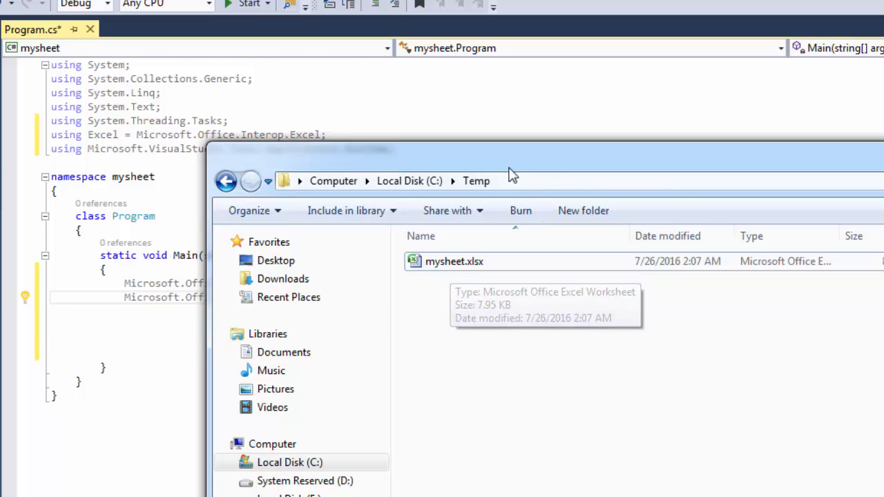
pyautogui.moveTo(509, 174); pyautogui.dragTo(877, 483)
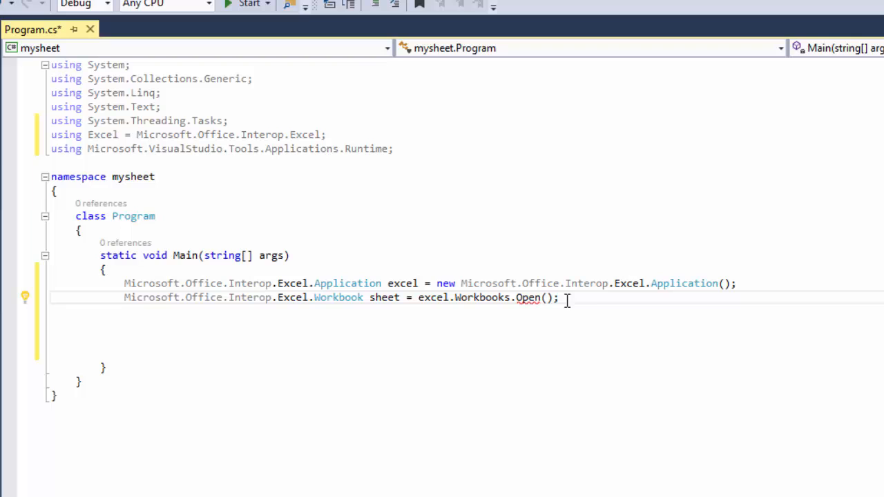
# Step: Give Open() the path "C:\\Temp\\mySheet.xlsx" and start a new line below
pyautogui.click(546, 297)
pyautogui.write('"')
pyautogui.write('C:\\\\')
pyautogui.write('Temp')
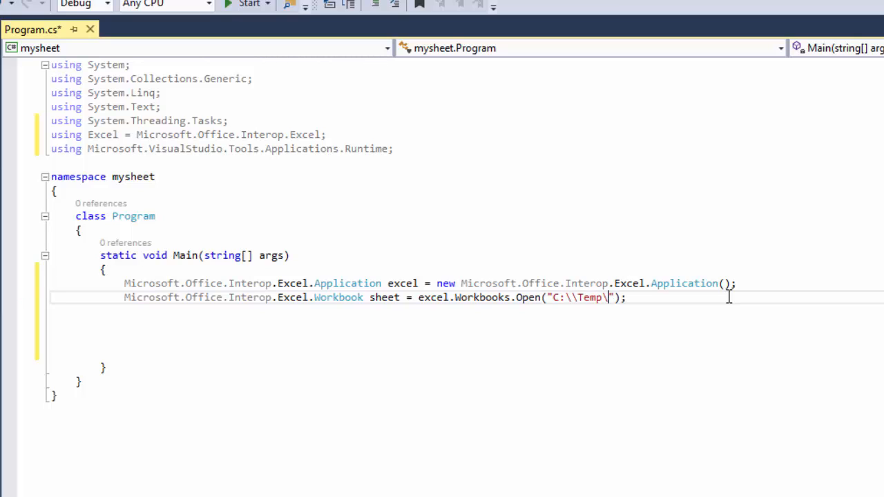
pyautogui.write('\\\\')
pyautogui.write('mySh')
pyautogui.write('eet')
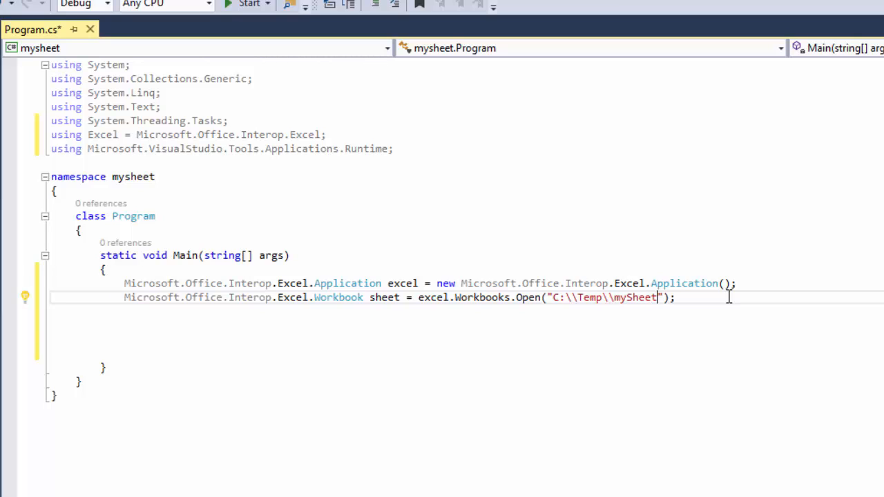
pyautogui.write('.xls')
pyautogui.write('x')
pyautogui.press('End')
pyautogui.press('Return')
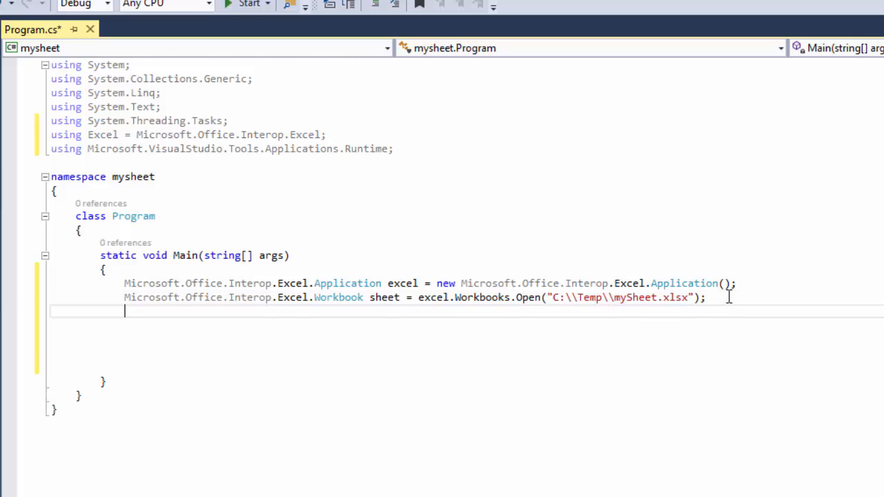
pyautogui.write('Mi')
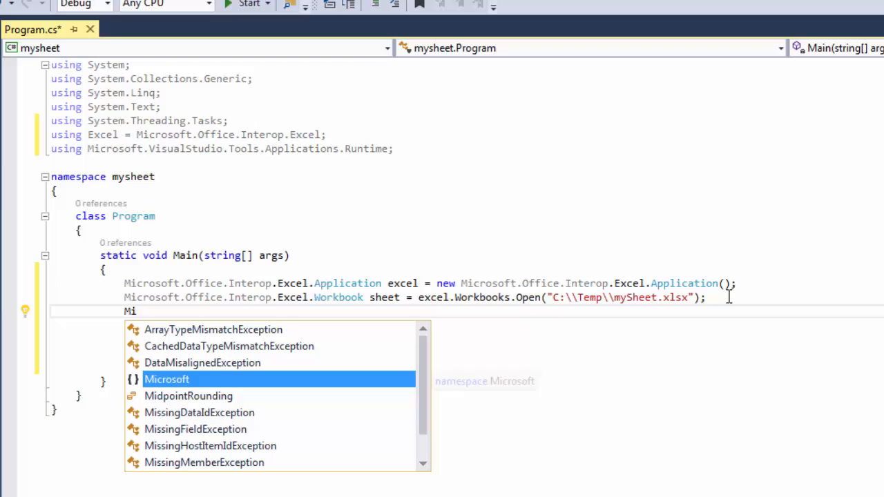
# Step: Declare Worksheet x as excel.ActiveSheet cast to Microsoft.Office.Interop.Excel.Worksheet
pyautogui.press('Tab')
pyautogui.write('.Office')
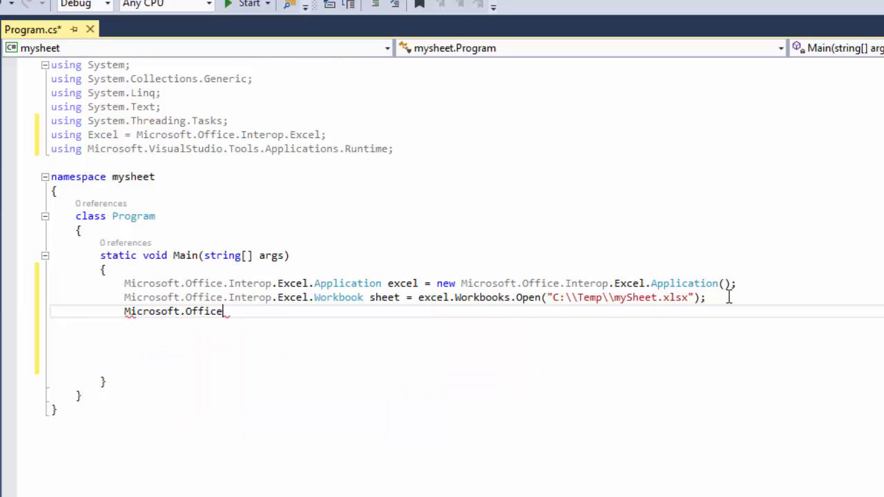
pyautogui.write('.Interop.Excel')
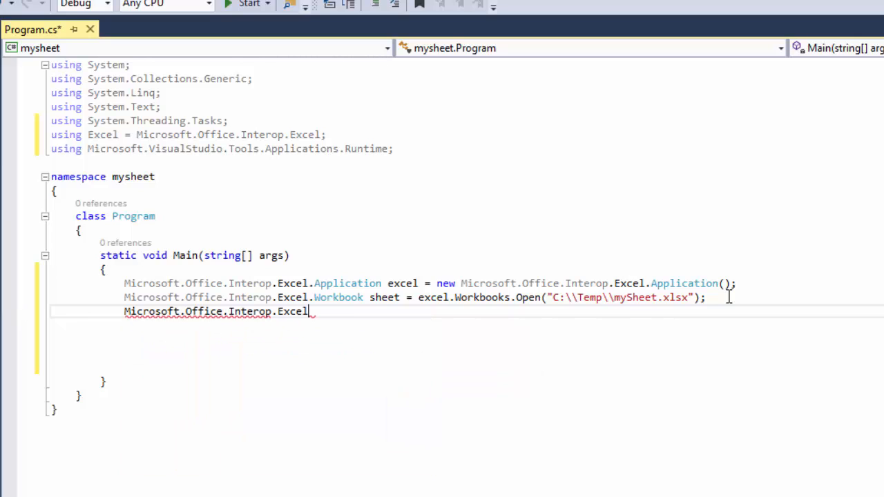
pyautogui.write('.')
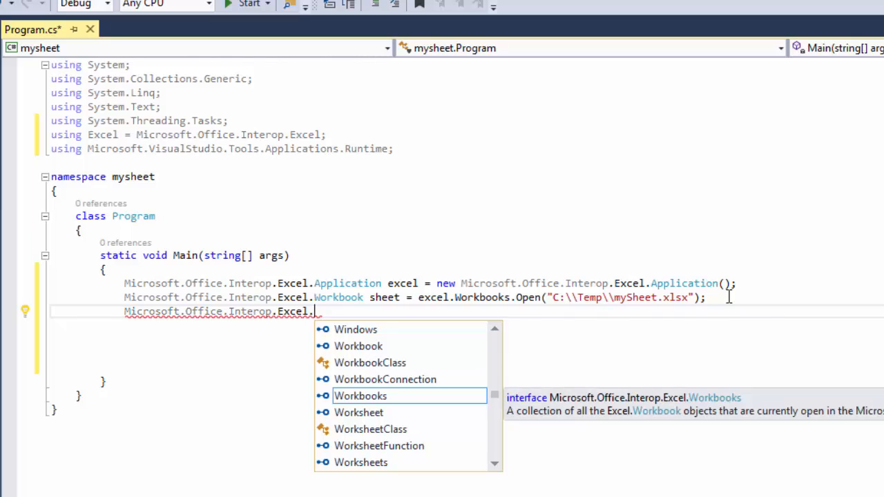
pyautogui.write('W')
pyautogui.press('Down')
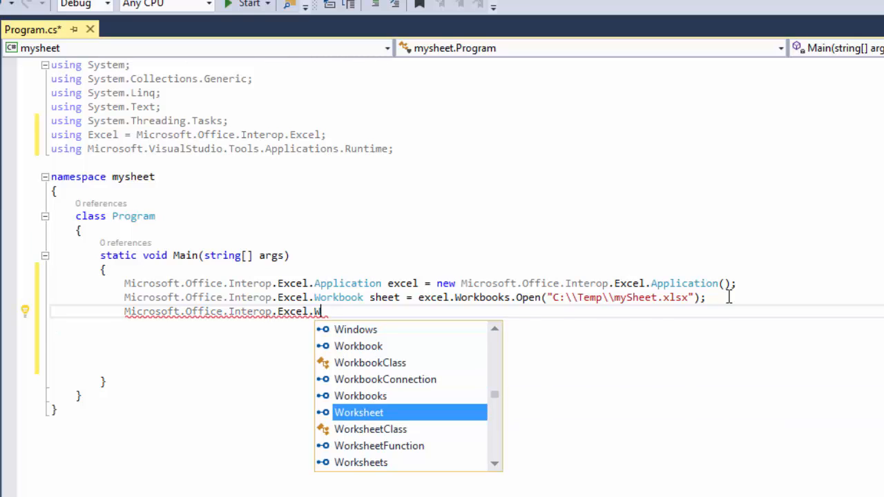
pyautogui.press('Tab')
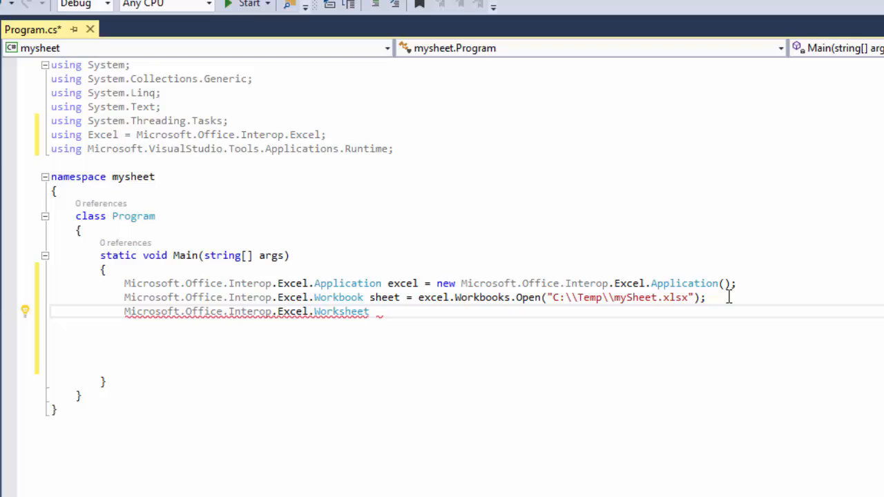
pyautogui.write('x = ')
pyautogui.write('exce')
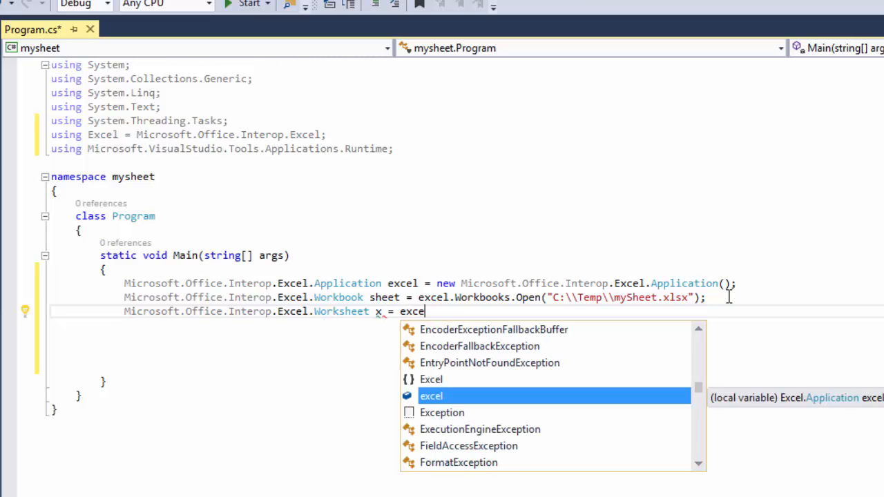
pyautogui.write('l.Ac')
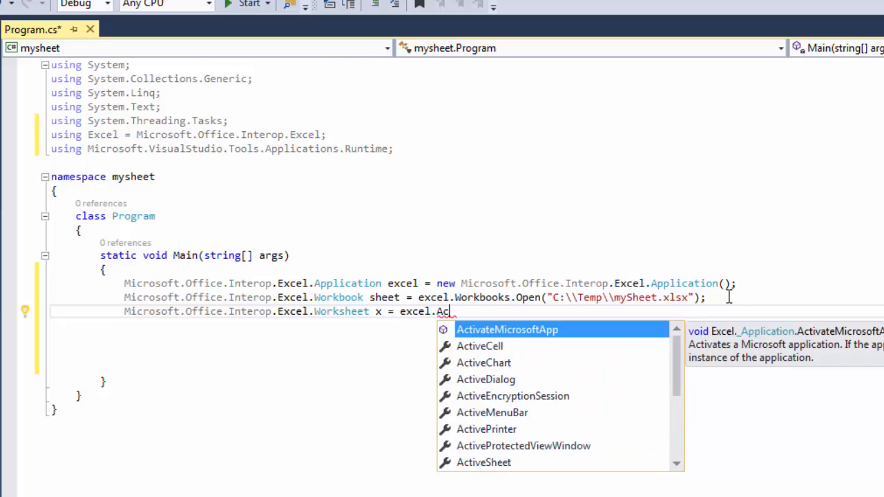
pyautogui.press('Down')
pyautogui.press('Down')
pyautogui.press('Down')
pyautogui.press('Down')
pyautogui.press('Down')
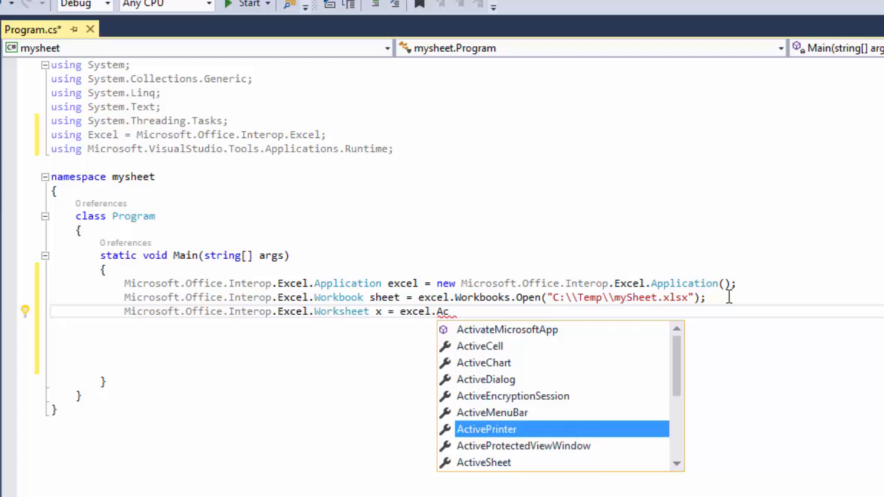
pyautogui.press('Down')
pyautogui.press('Down')
pyautogui.press('Tab')
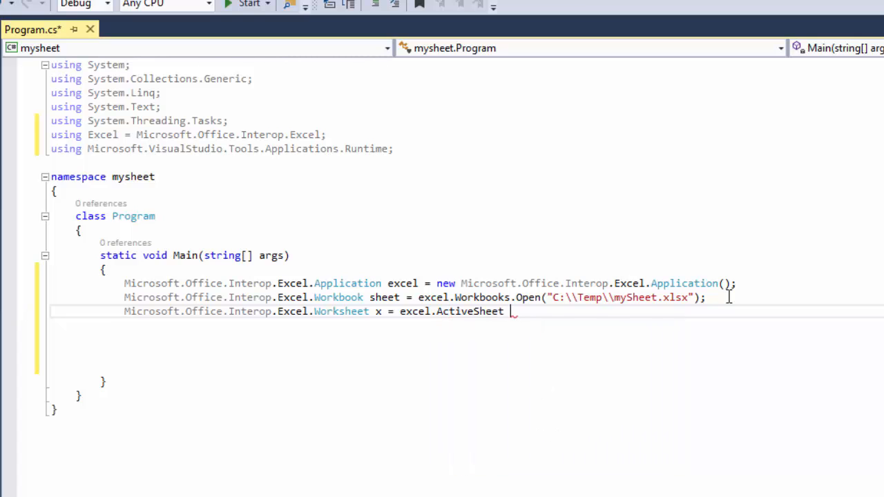
pyautogui.write('as mi')
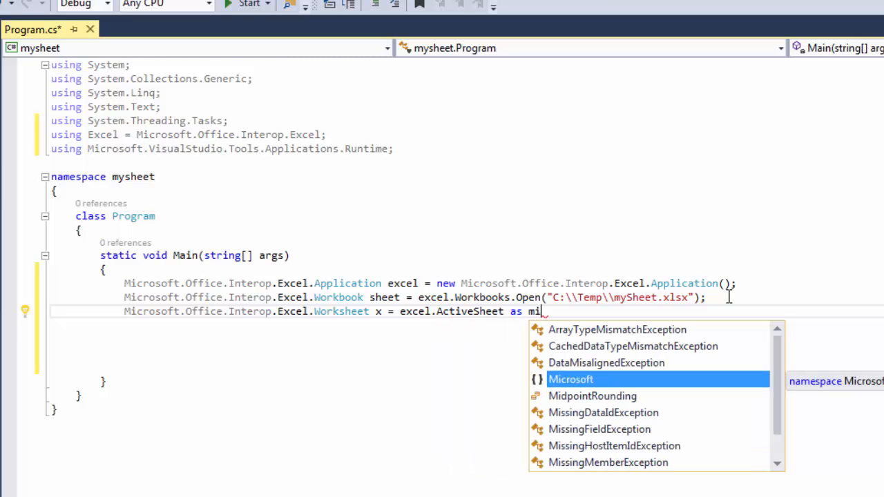
pyautogui.write('.Office.')
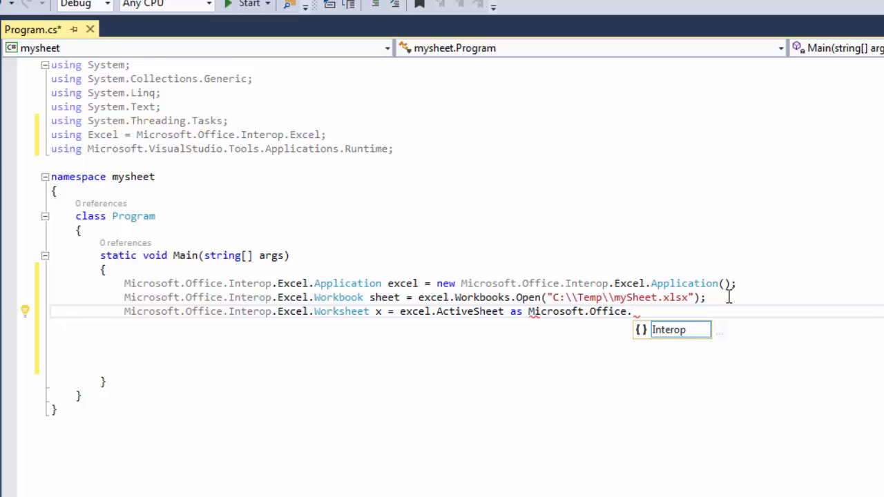
pyautogui.write('Interop.Excel')
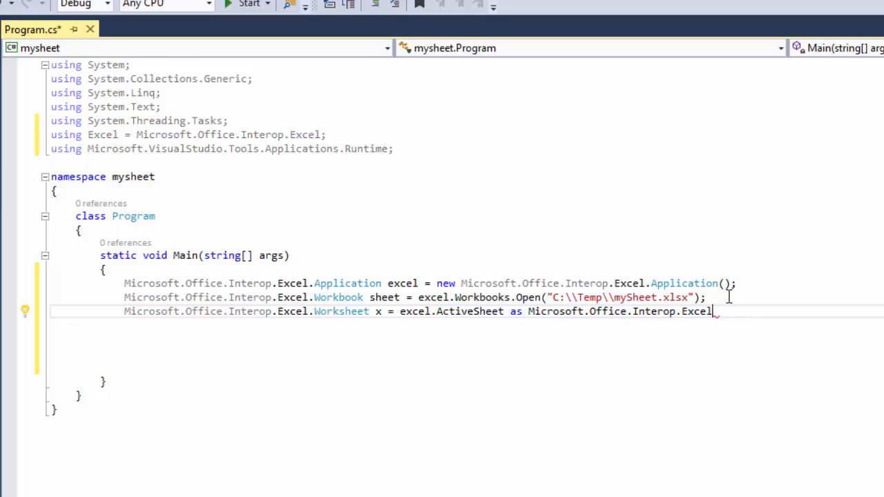
pyautogui.write('.')
pyautogui.press('Down')
pyautogui.press('Tab')
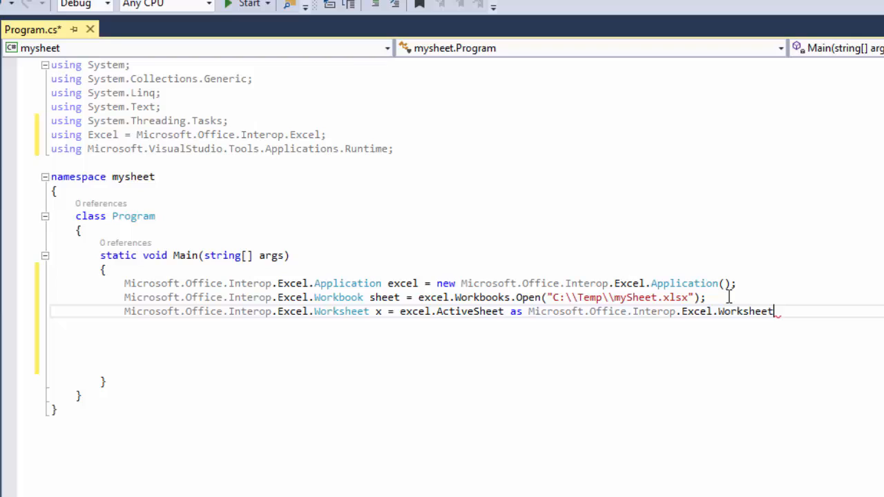
pyautogui.write(';')
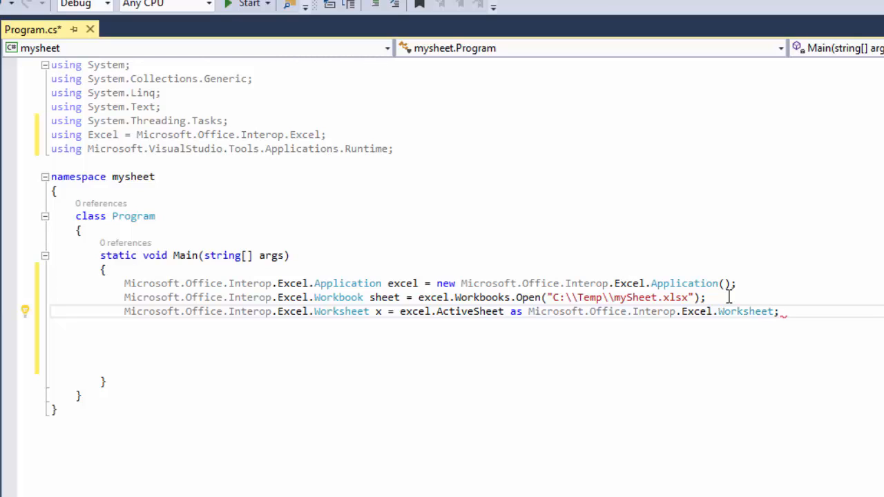
# Step: Leave blank lines below the three Excel statements for the upcoming code
pyautogui.press('Return')
pyautogui.press('Return')
pyautogui.press('Return')
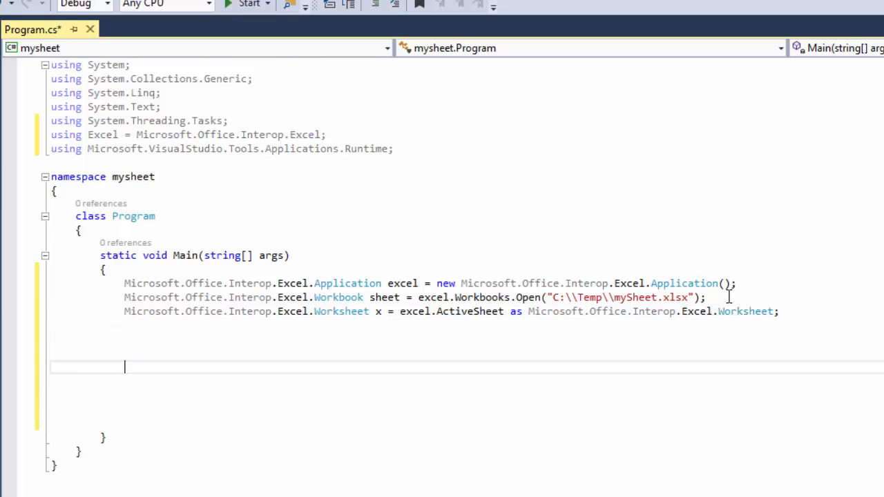
pyautogui.press('Return')
pyautogui.press('Return')
pyautogui.press('Return')
pyautogui.press('Up')
pyautogui.press('Up')
pyautogui.press('Up')
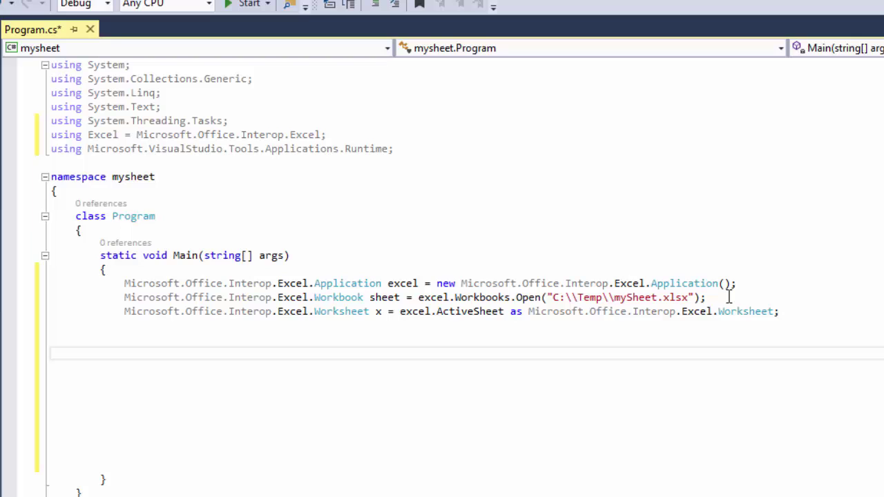
pyautogui.moveTo(778, 326); pyautogui.dragTo(122, 283)
pyautogui.click(207, 353)
pyautogui.moveTo(128, 352); pyautogui.dragTo(191, 395)
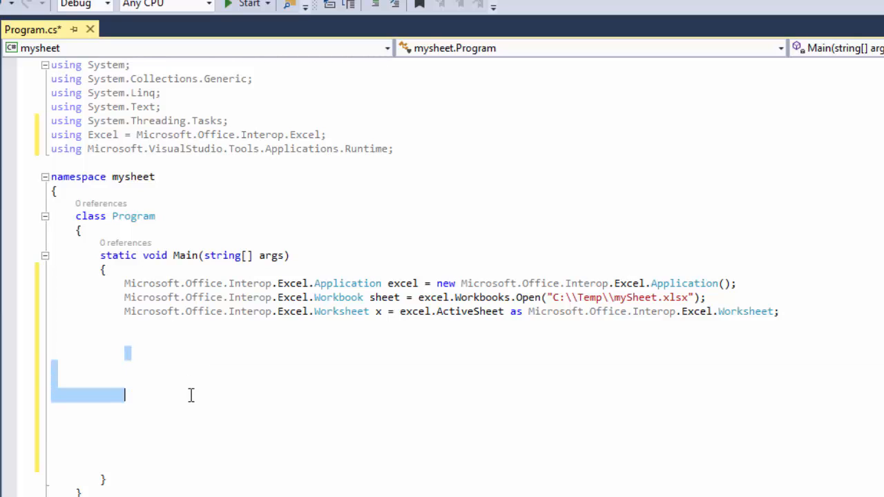
pyautogui.click(263, 411)
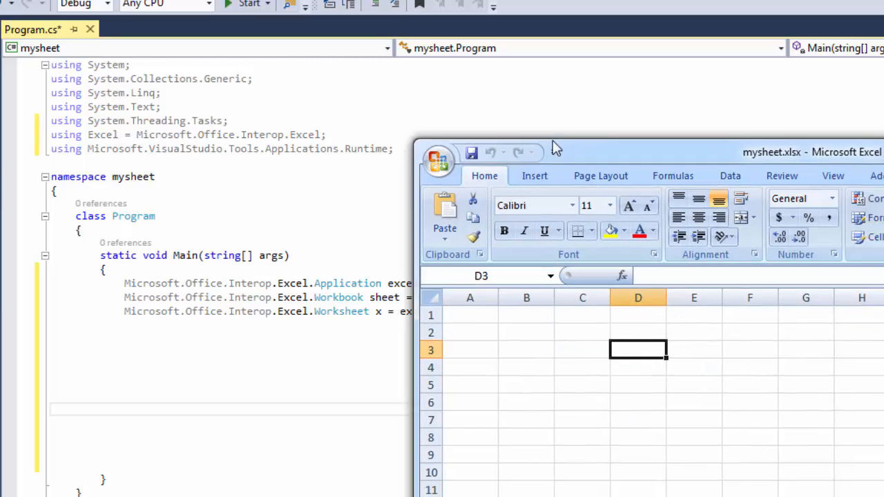
# Step: Enter one, two, eat, sleep and whatever into cells A1–A5 of mysheet.xlsx, fixing typos
pyautogui.moveTo(553, 141); pyautogui.dragTo(497, 135)
pyautogui.click(417, 297)
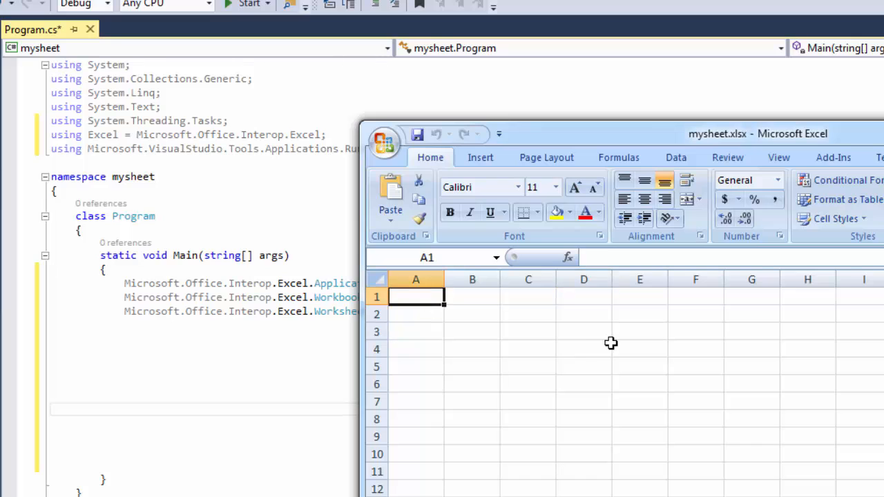
pyautogui.write('one')
pyautogui.press('Return')
pyautogui.write('t')
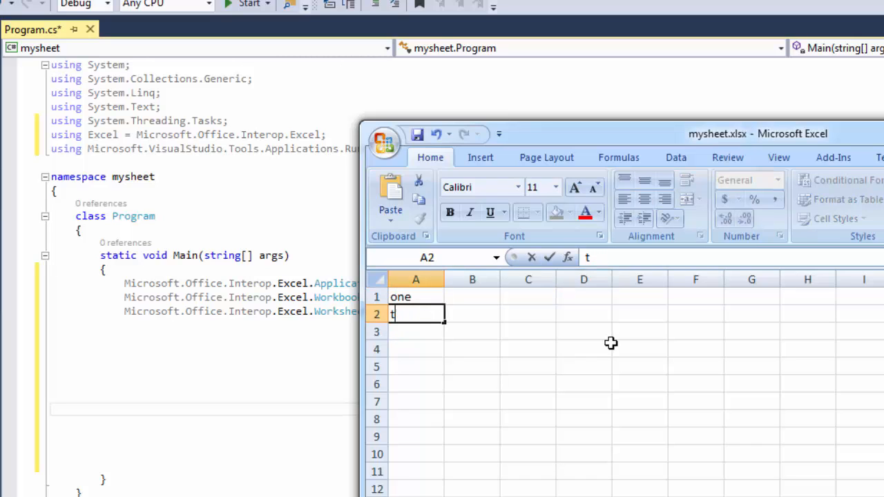
pyautogui.write('oiw')
pyautogui.press('Return')
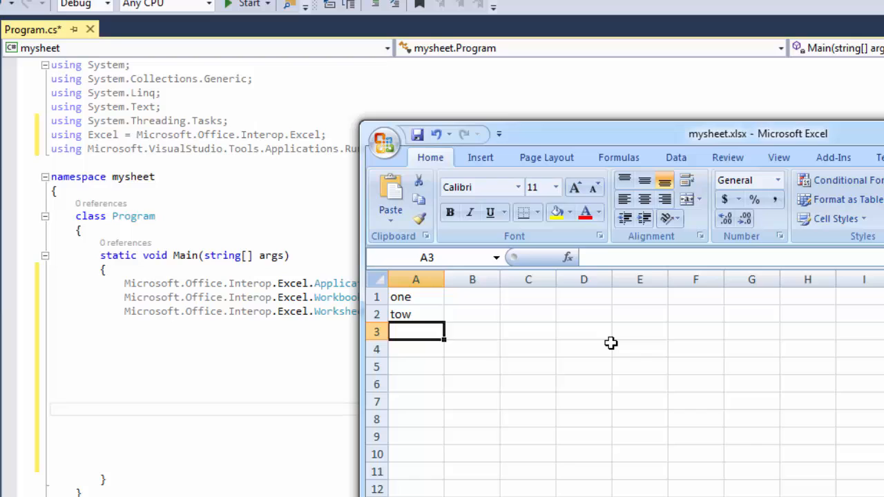
pyautogui.press('Up')
pyautogui.press('Delete')
pyautogui.write('two')
pyautogui.press('Return')
pyautogui.write('eat')
pyautogui.press('Return')
pyautogui.write('sleep')
pyautogui.press('Return')
pyautogui.write('l')
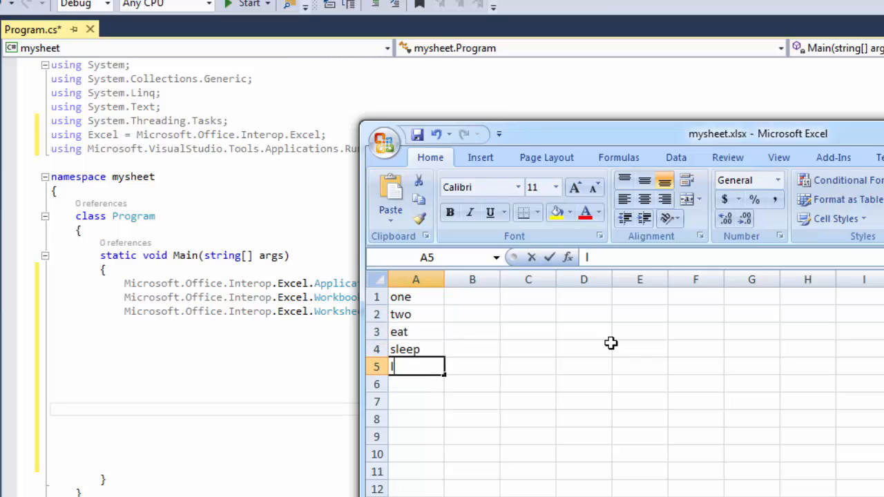
pyautogui.press('BackSpace')
pyautogui.write('what')
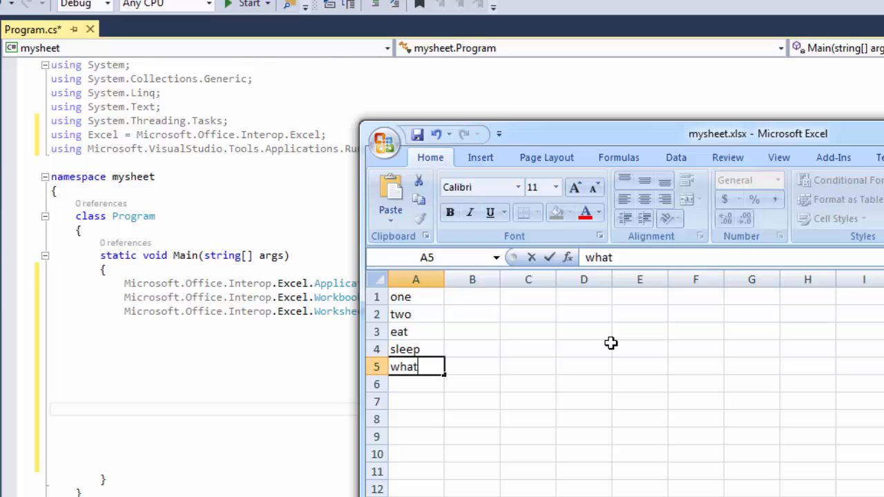
pyautogui.write('ever')
pyautogui.press('Return')
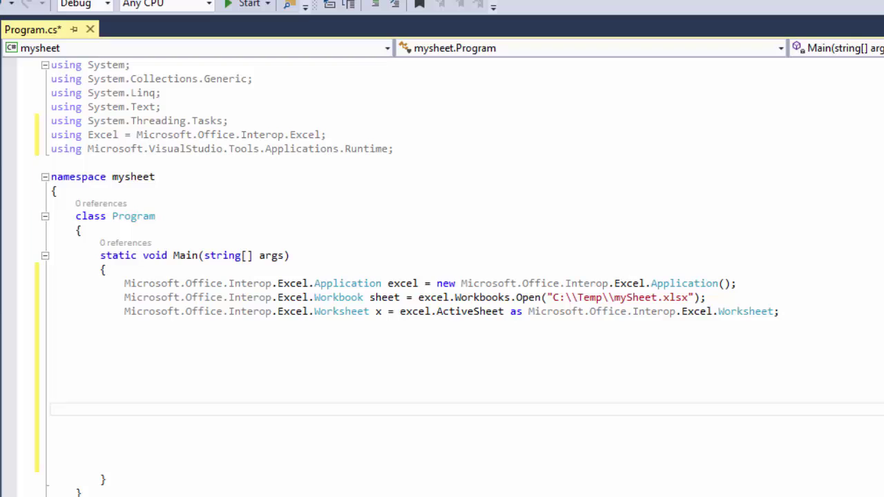
# Step: Declare Excel.Range userRange = x.UsedRange in Main
pyautogui.click(239, 350)
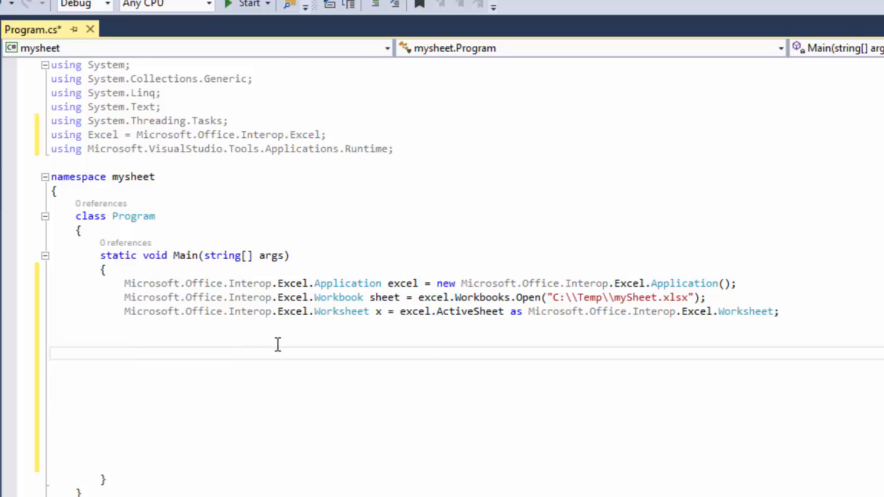
pyautogui.write('Excel.Ra')
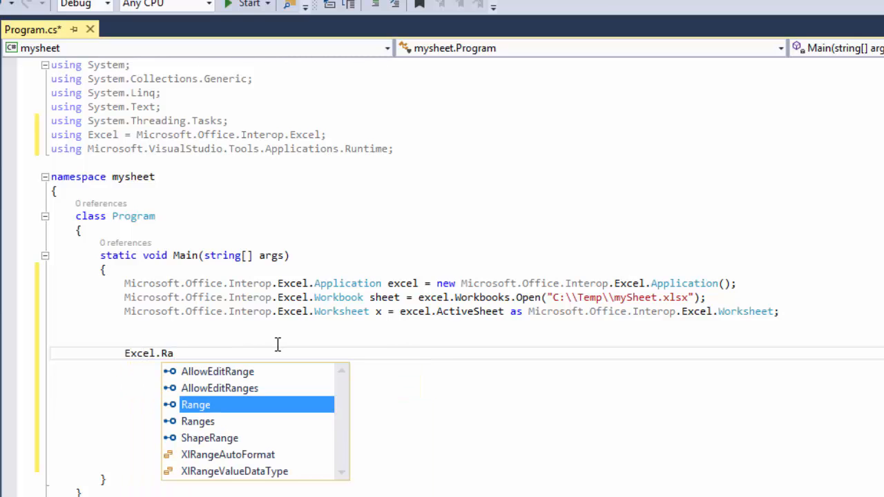
pyautogui.press('Tab')
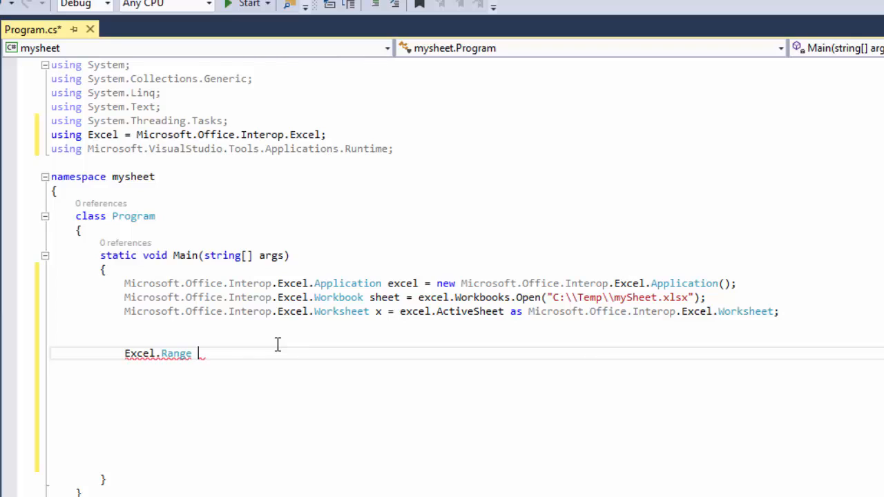
pyautogui.write('userRan')
pyautogui.write('ge = x')
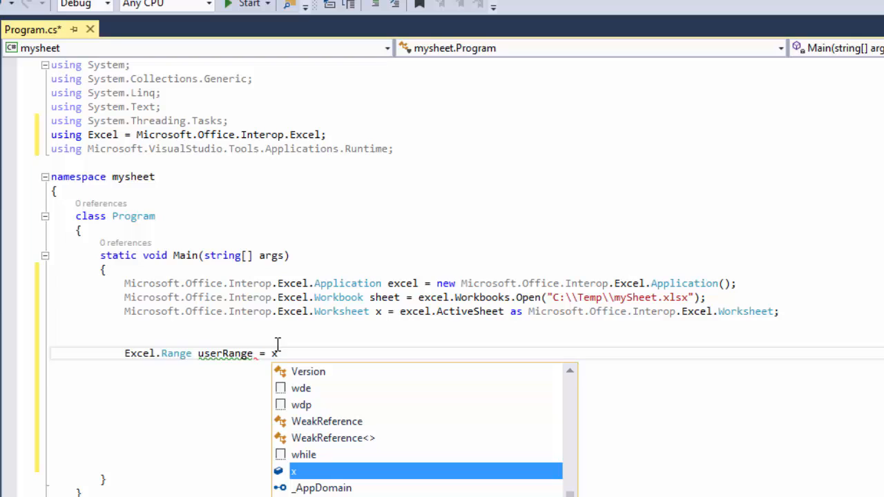
pyautogui.write('.')
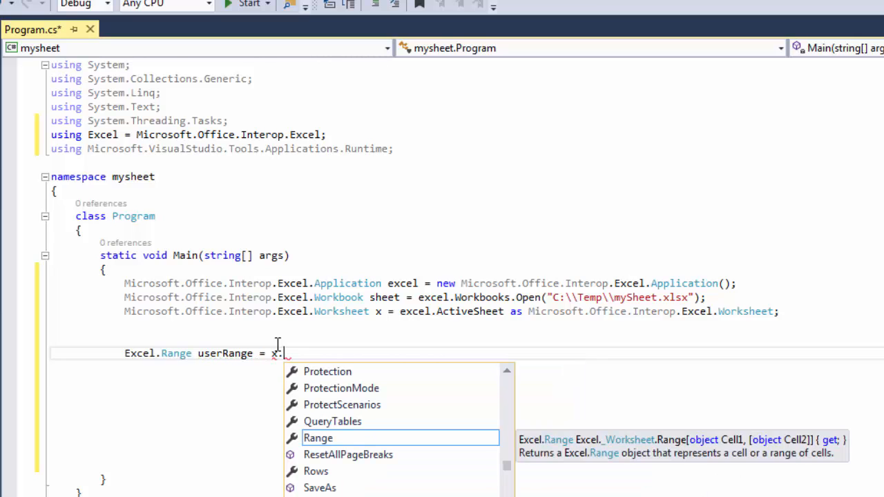
pyautogui.write('Us')
pyautogui.press('Tab')
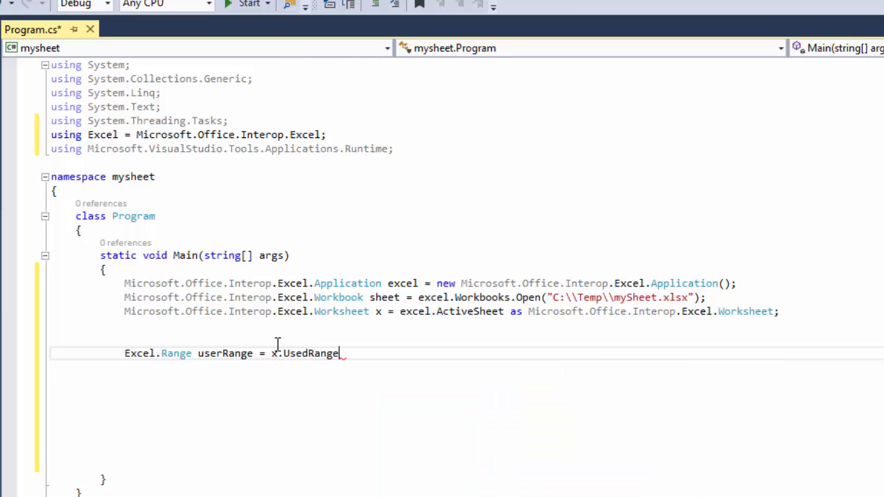
pyautogui.write(';')
pyautogui.press('Return')
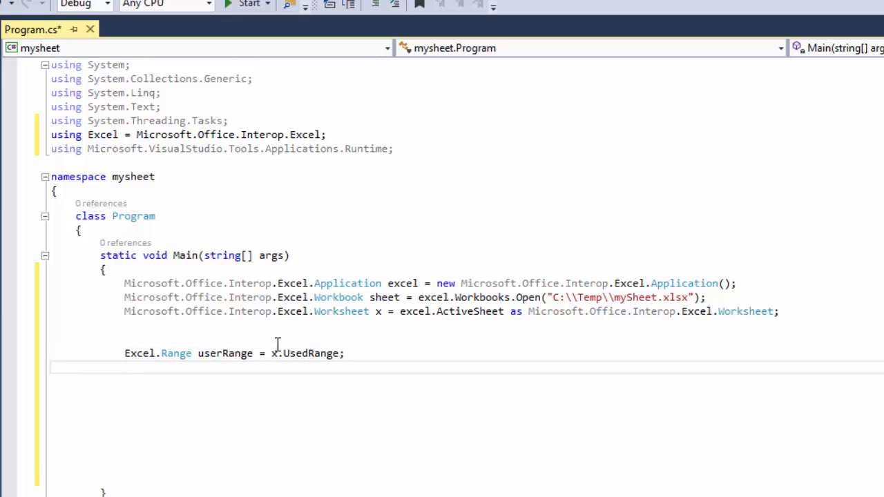
pyautogui.write('int ')
pyautogui.write('col')
# Step: Declare int countRecords = userRange.Rows.Count on the next line
pyautogui.press('BackSpace')
pyautogui.write('untRecorl')
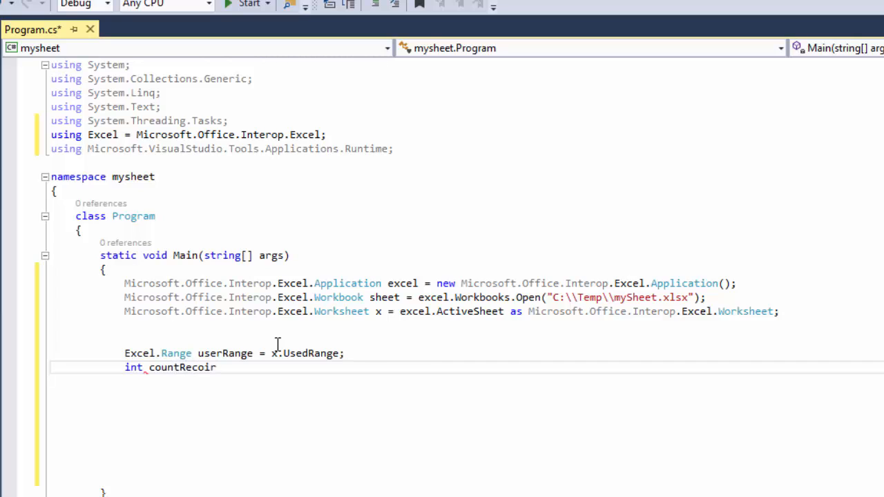
pyautogui.press('BackSpace')
pyautogui.press('BackSpace')
pyautogui.write('rds')
pyautogui.write(' = user')
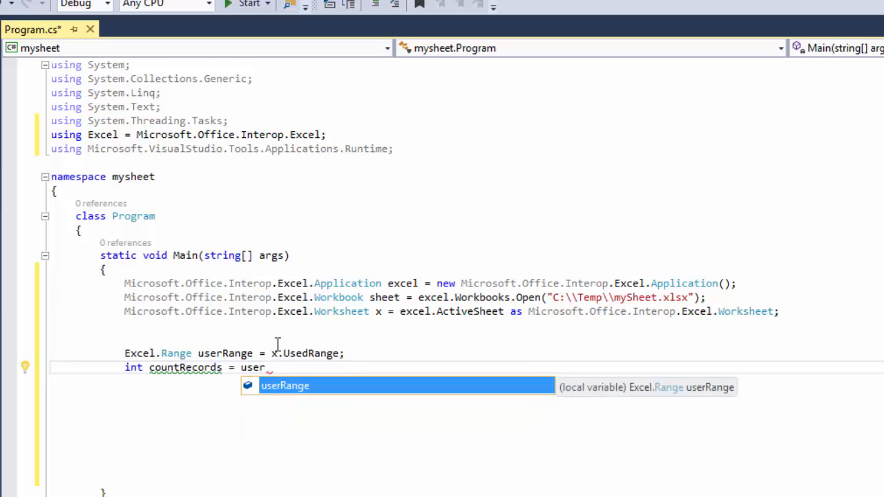
pyautogui.write('.row')
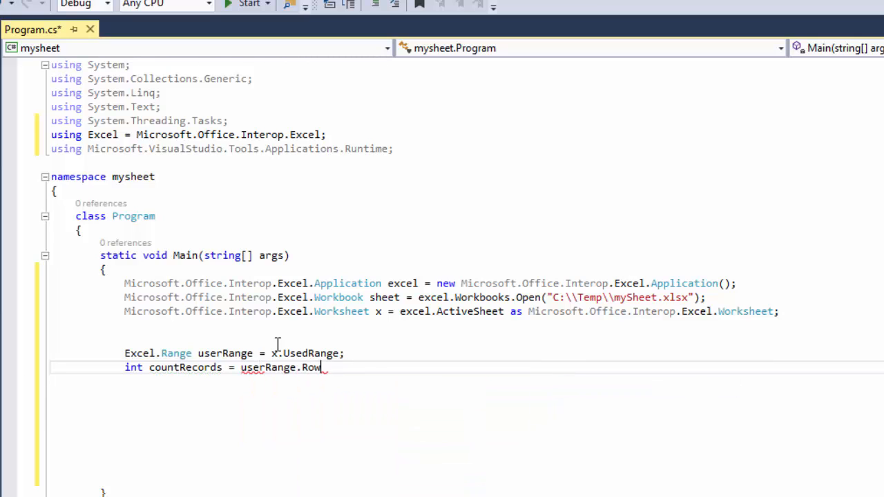
pyautogui.write('s.co')
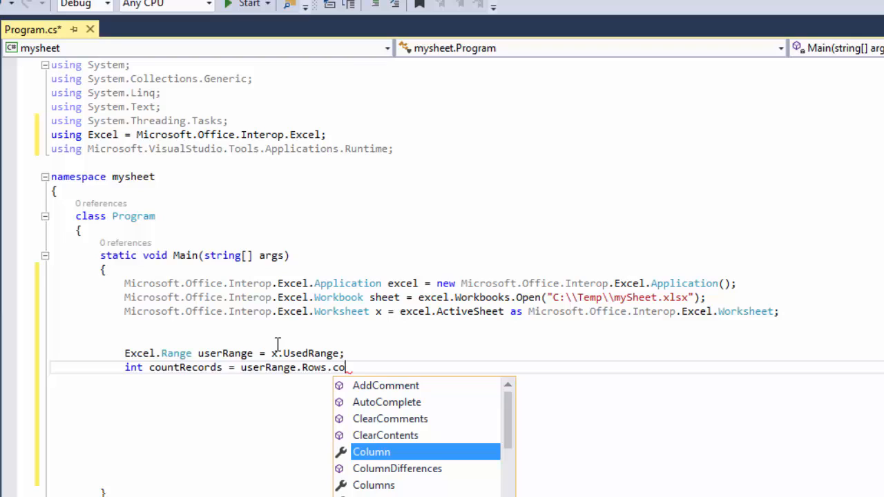
pyautogui.write('unt')
pyautogui.press('Tab')
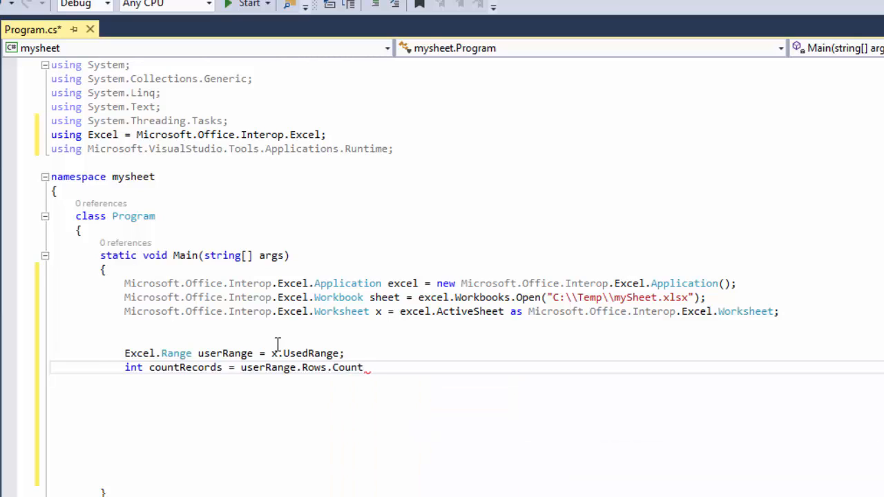
pyautogui.write(';')
# Step: Declare int add = countRecords + 1 below the count statement
pyautogui.press('Return')
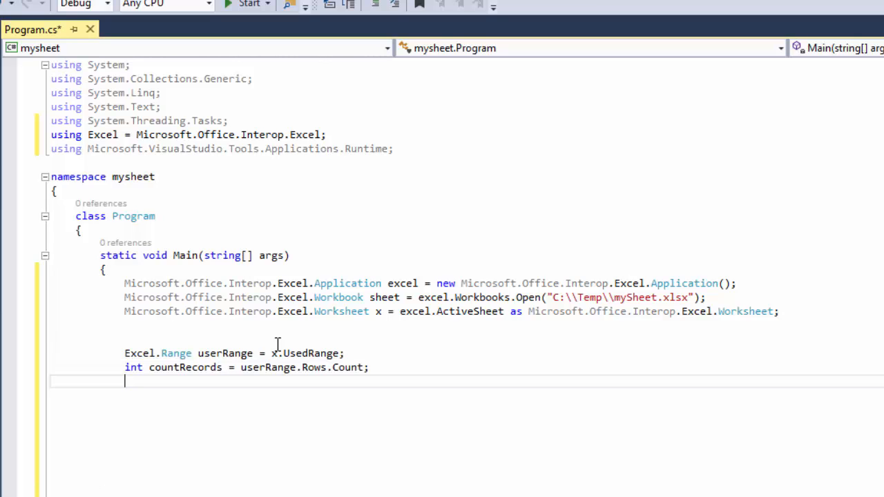
pyautogui.write('int add =')
pyautogui.write(' count')
pyautogui.press('Tab')
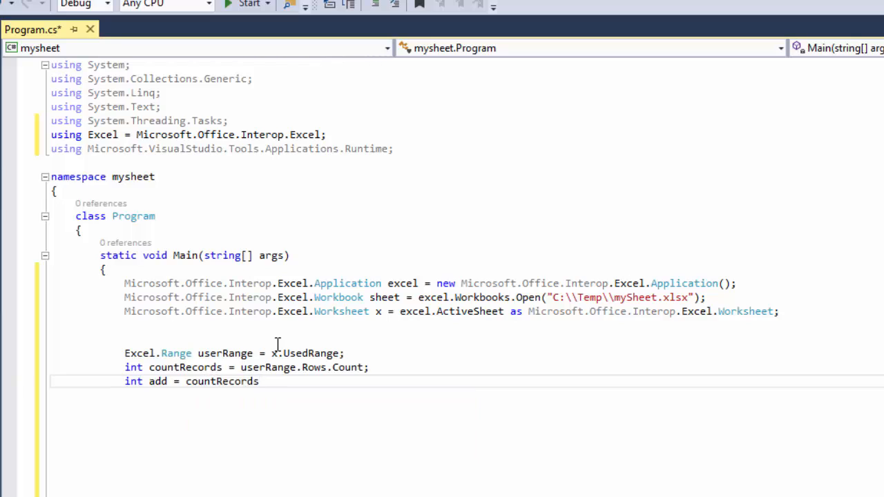
pyautogui.write(' + 1')
pyautogui.write(';')
pyautogui.press('Return')
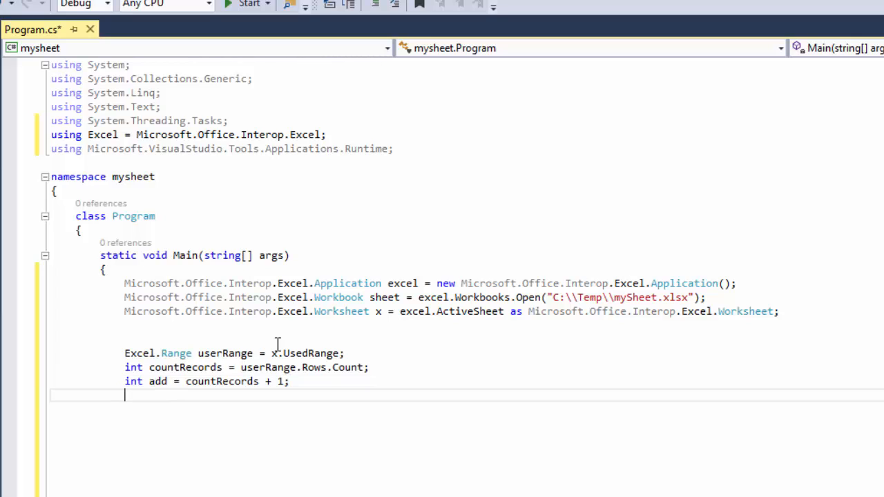
pyautogui.write('x.')
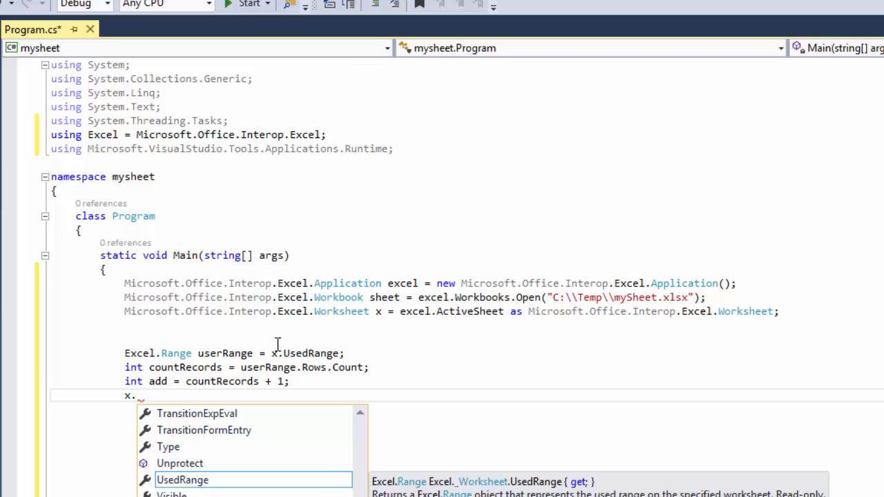
pyautogui.write('cells')
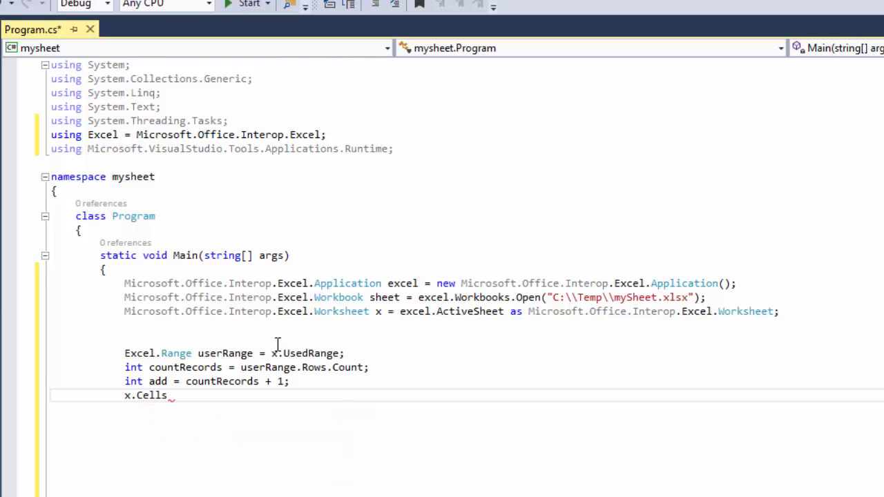
pyautogui.write('[add,')
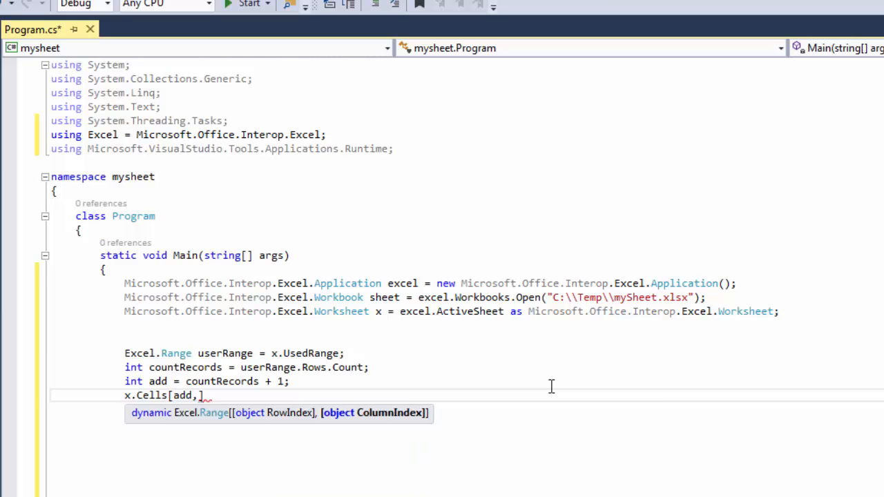
pyautogui.write('1]')
# Step: Write "Total Rows " + countRecords into x.Cells[add, 1]
pyautogui.click(185, 395)
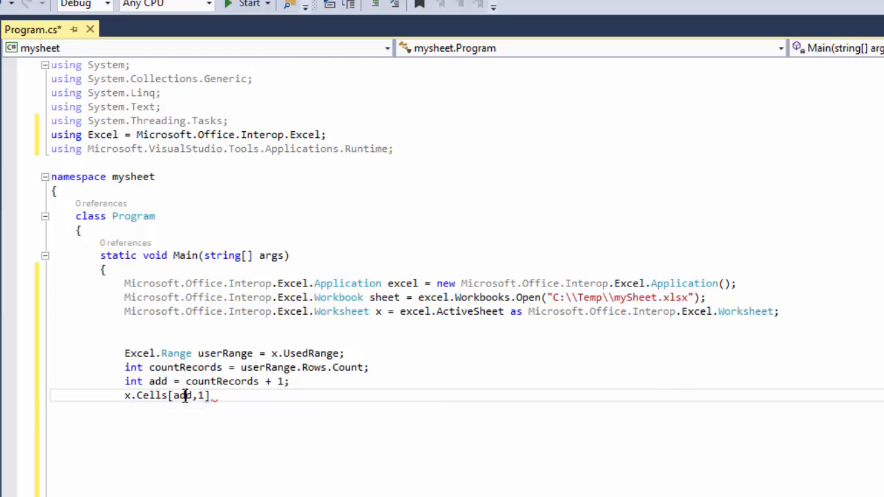
pyautogui.click(202, 368)
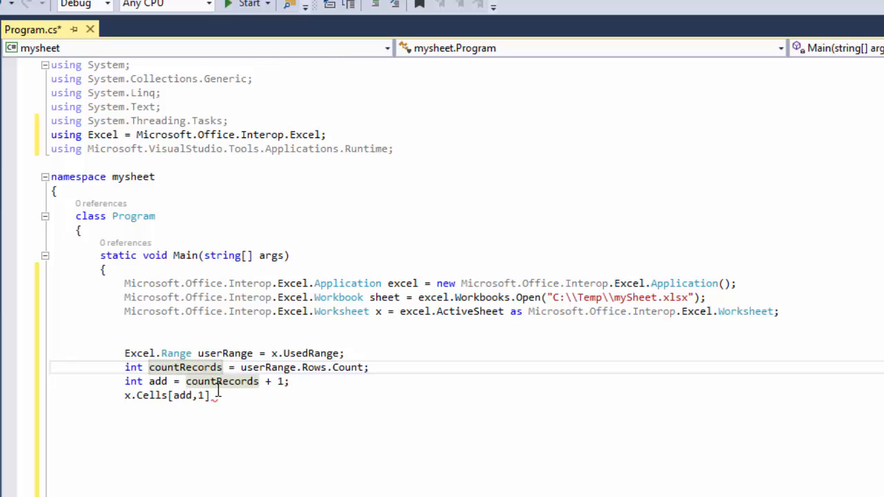
pyautogui.click(391, 413)
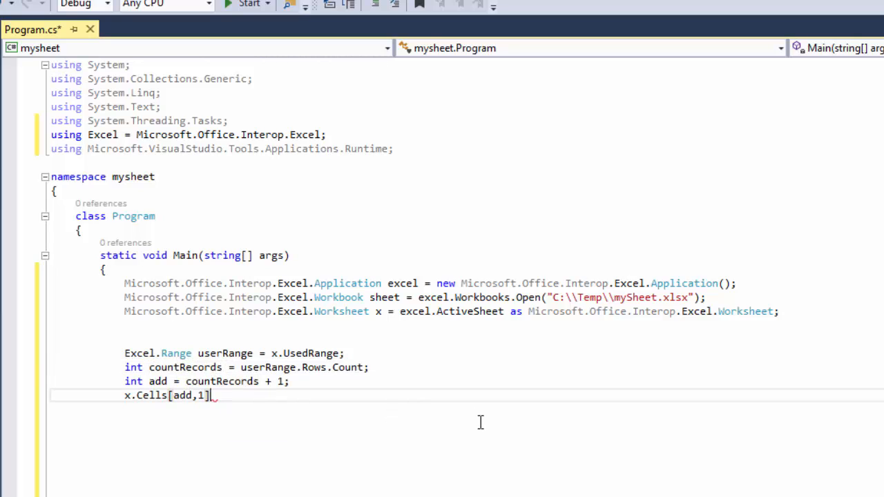
pyautogui.write('= ""')
pyautogui.write('Total')
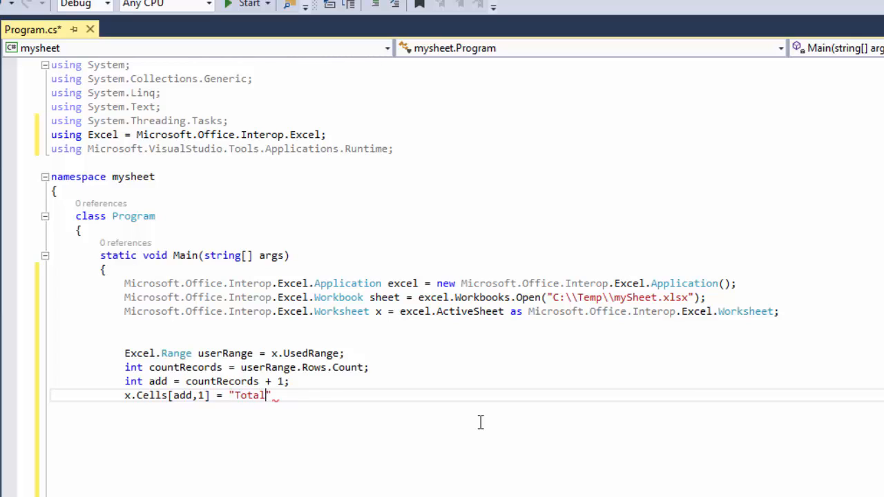
pyautogui.write(' Rows ')
pyautogui.write('"+')
pyautogui.press('BackSpace')
pyautogui.write('+c')
pyautogui.write('ount')
pyautogui.press('Tab')
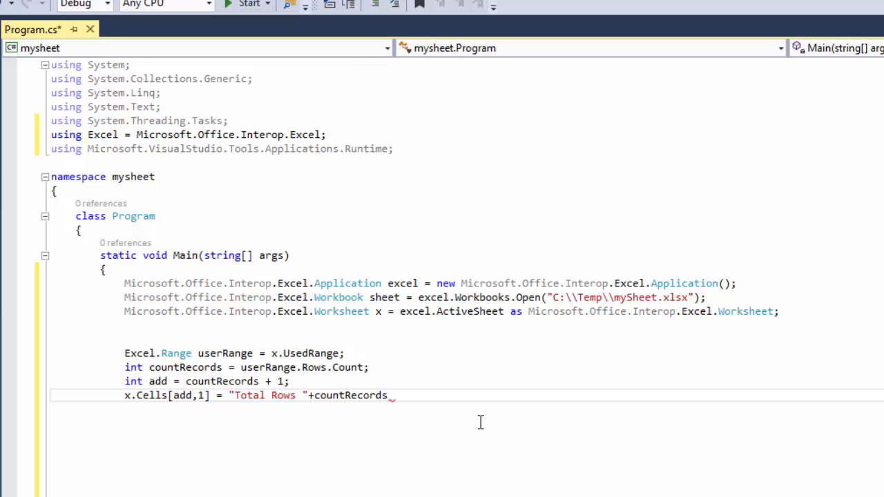
pyautogui.write(';')
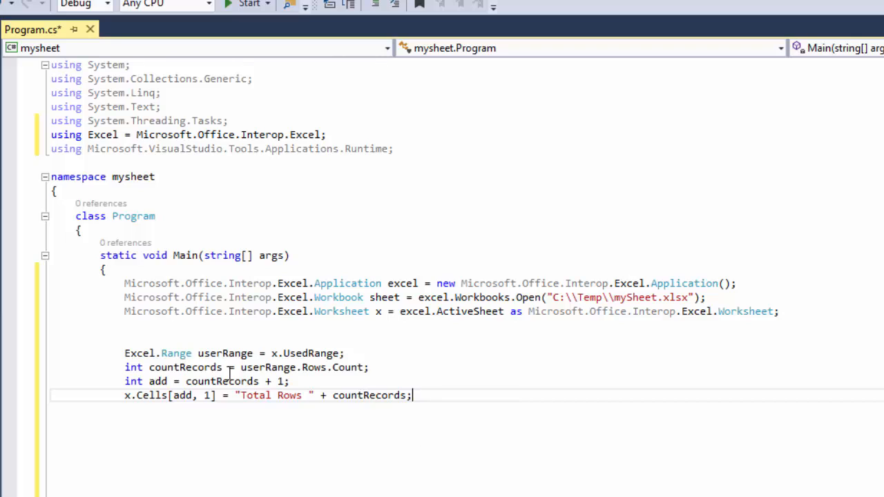
# Step: Review the countRecords and add variables that locate the row below the last record
pyautogui.doubleClick(201, 367)
pyautogui.click(205, 422)
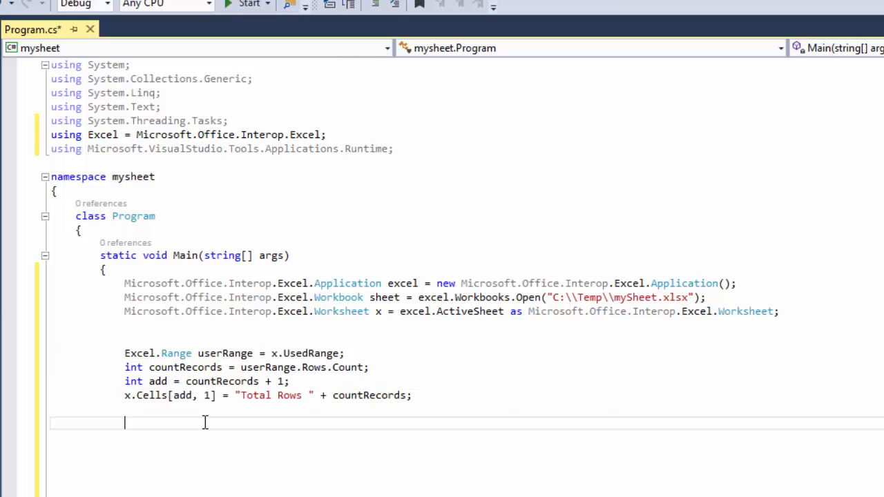
pyautogui.moveTo(122, 382); pyautogui.dragTo(171, 381)
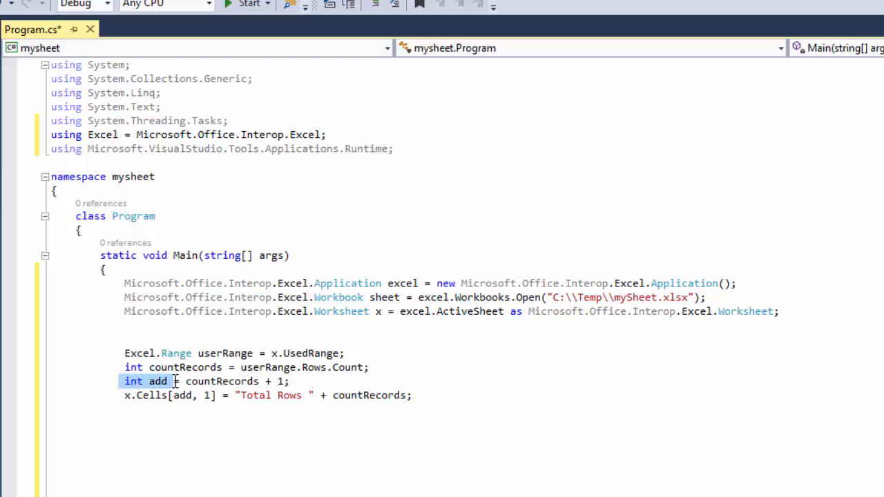
pyautogui.click(187, 411)
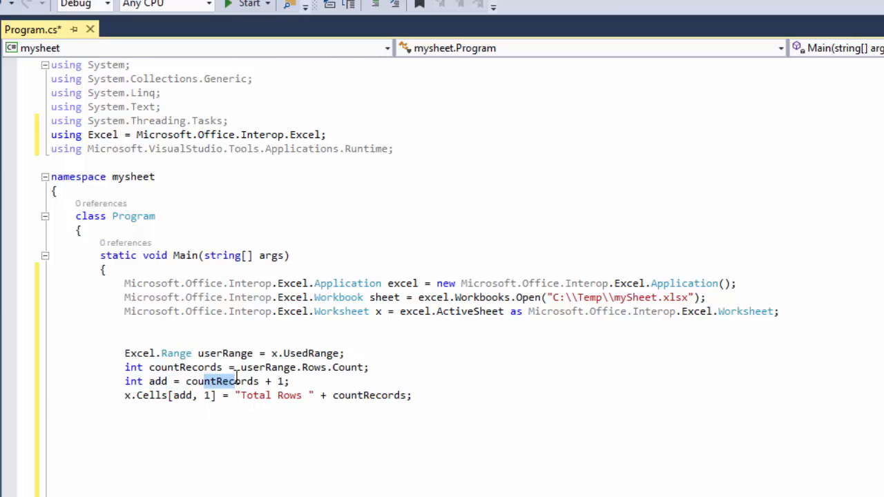
pyautogui.click(205, 368)
pyautogui.moveTo(207, 368)
pyautogui.mouseDown()
pyautogui.moveTo(198, 368)
pyautogui.moveTo(217, 367)
pyautogui.mouseUp()
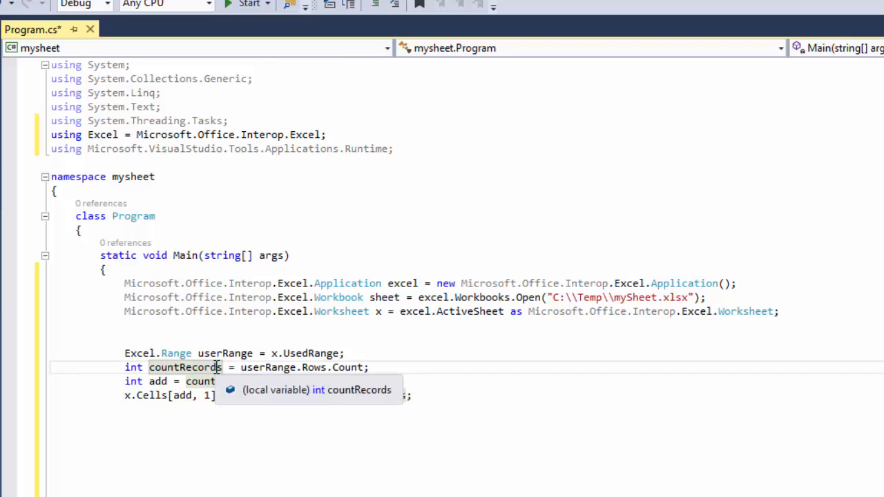
# Step: Review the x.Cells[add, 1] = "Total Rows " + countRecords assignment and move to the empty line below it
pyautogui.click(198, 381)
pyautogui.click(185, 395)
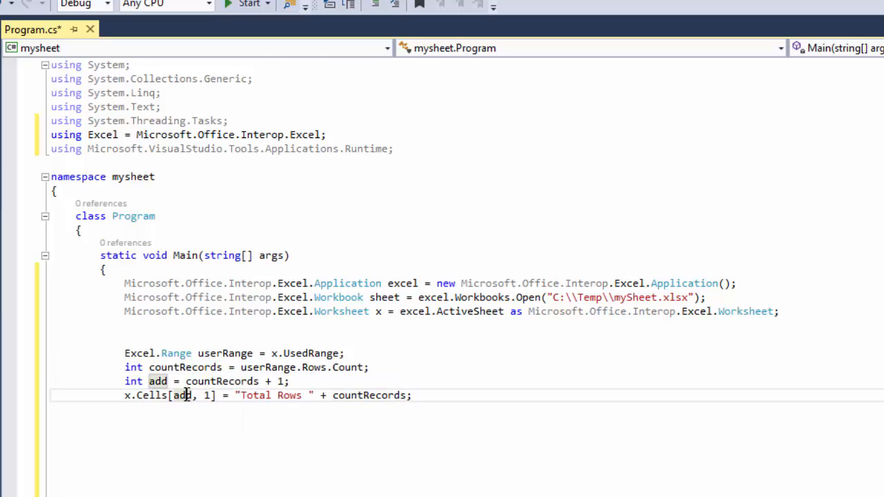
pyautogui.click(259, 368)
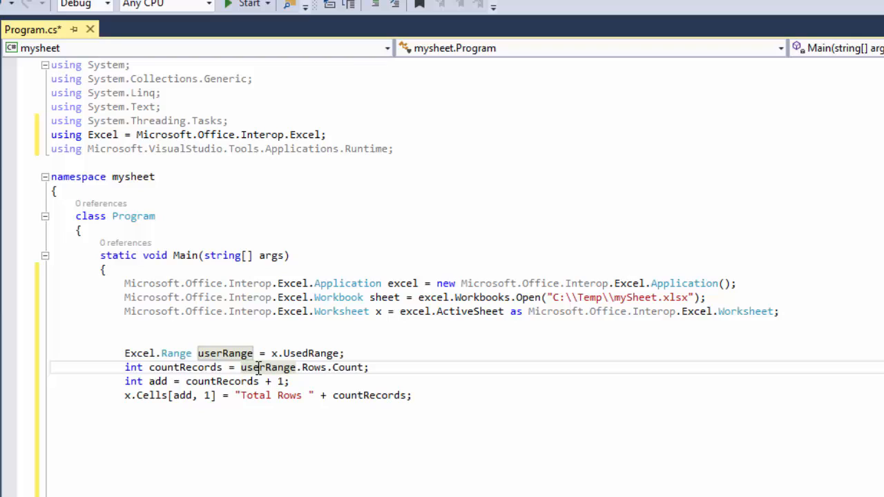
pyautogui.click(207, 395)
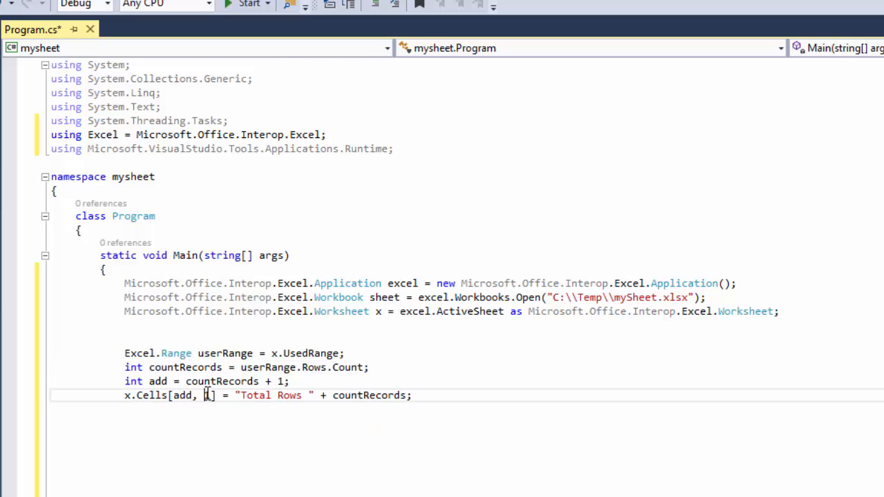
pyautogui.click(200, 409)
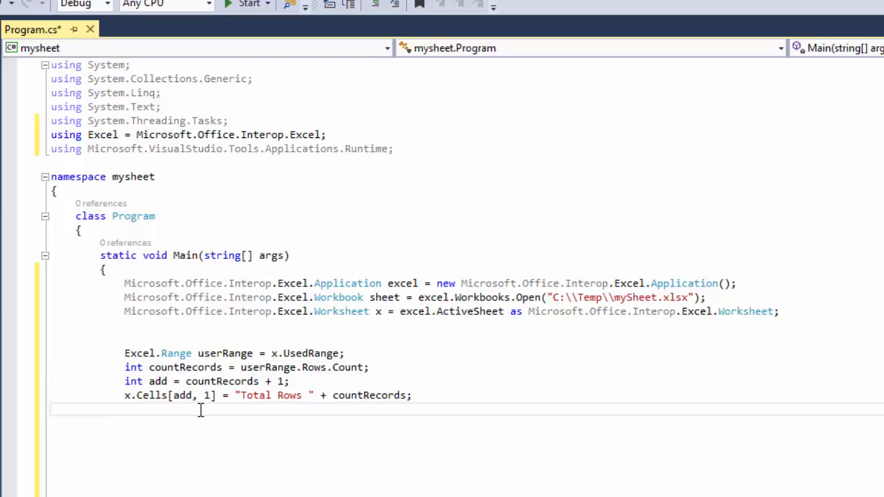
# Step: Add sheet.Close(true, Type.Missing, Type.Missing); to save and close the workbook
pyautogui.press('Return')
pyautogui.press('Return')
pyautogui.write('sh')
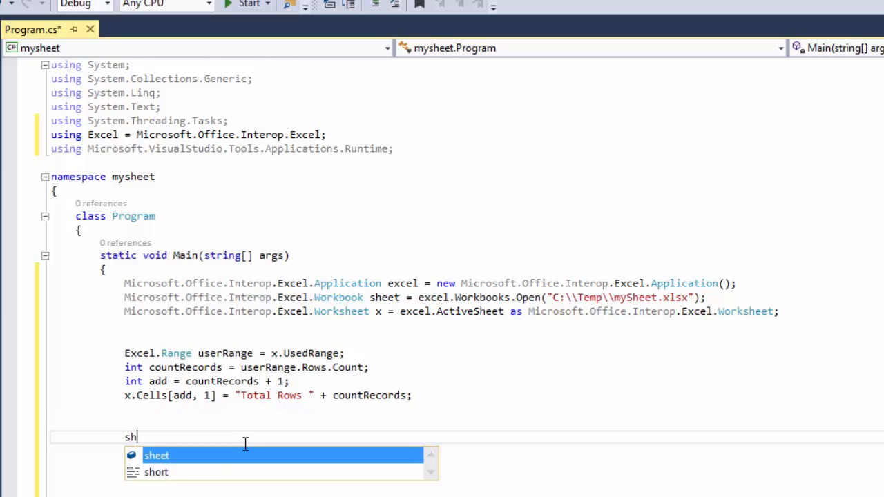
pyautogui.write('eet.C')
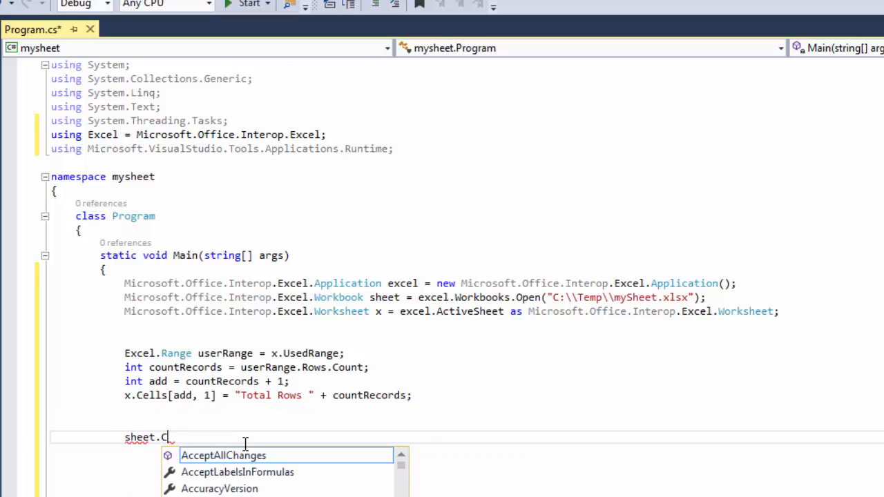
pyautogui.write('l')
pyautogui.press('Tab')
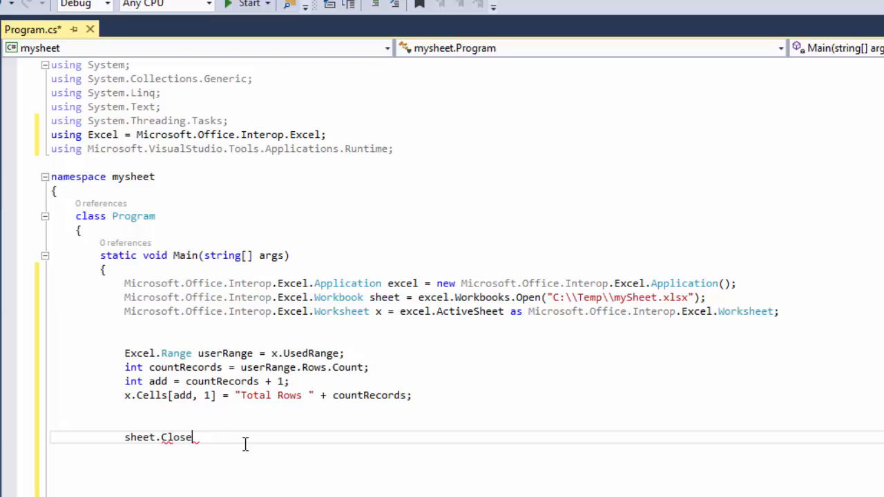
pyautogui.write('(true) , ')
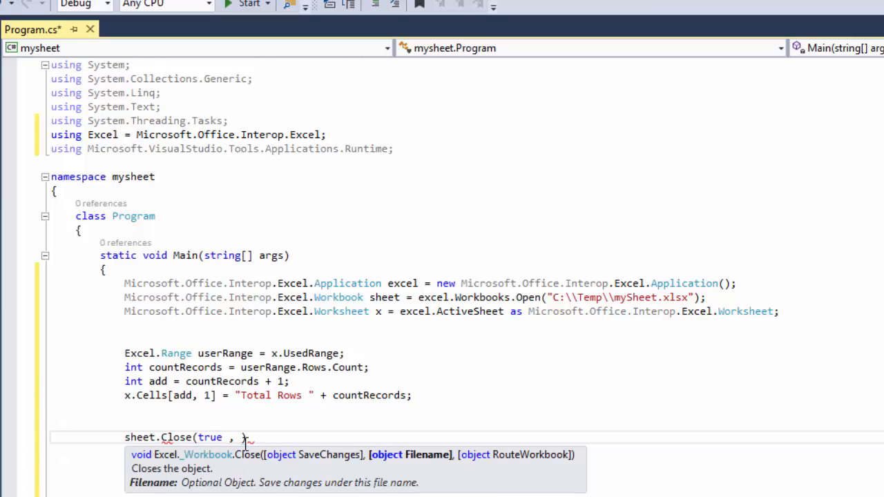
pyautogui.write('type')
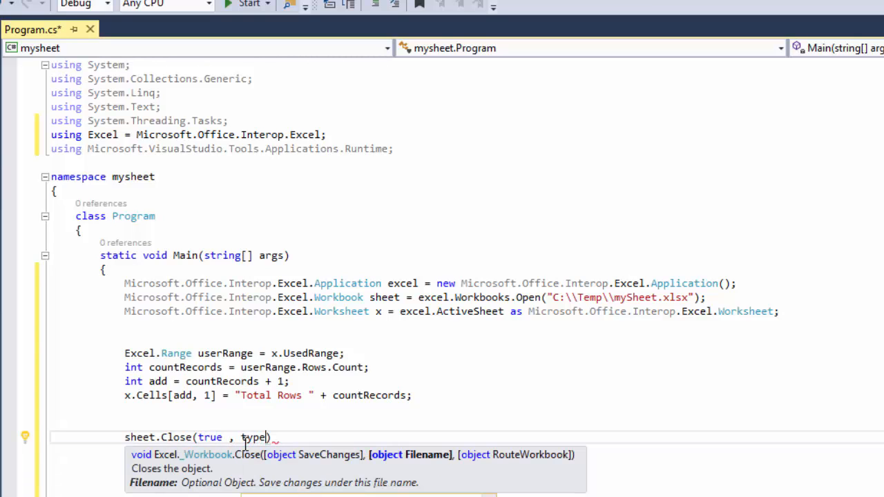
pyautogui.press('BackSpace')
pyautogui.press('BackSpace')
pyautogui.press('BackSpace')
pyautogui.write('Type.')
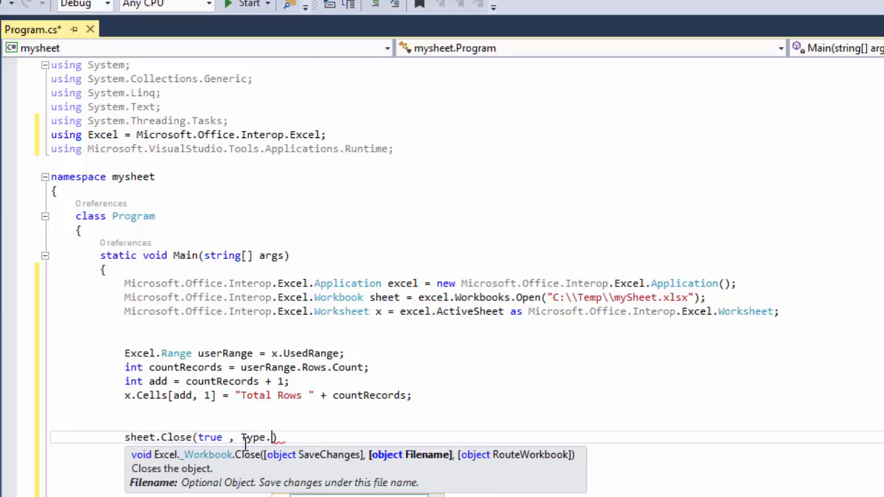
pyautogui.write('Missing')
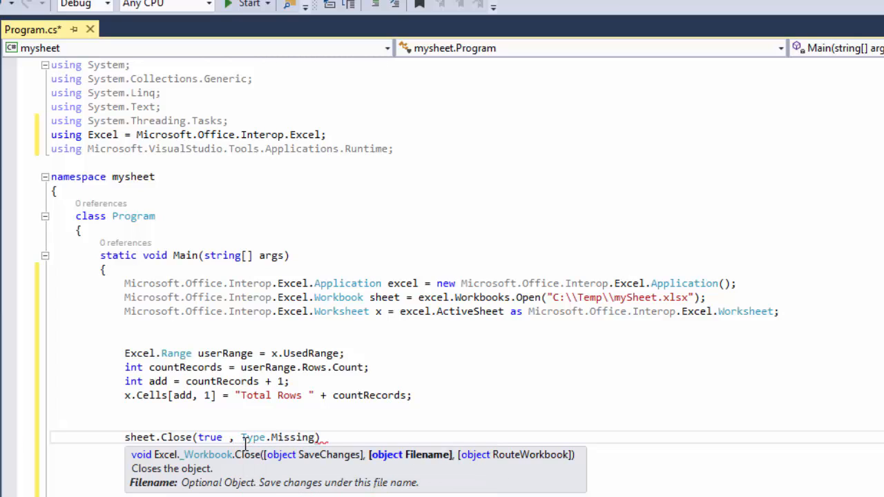
pyautogui.write(', ')
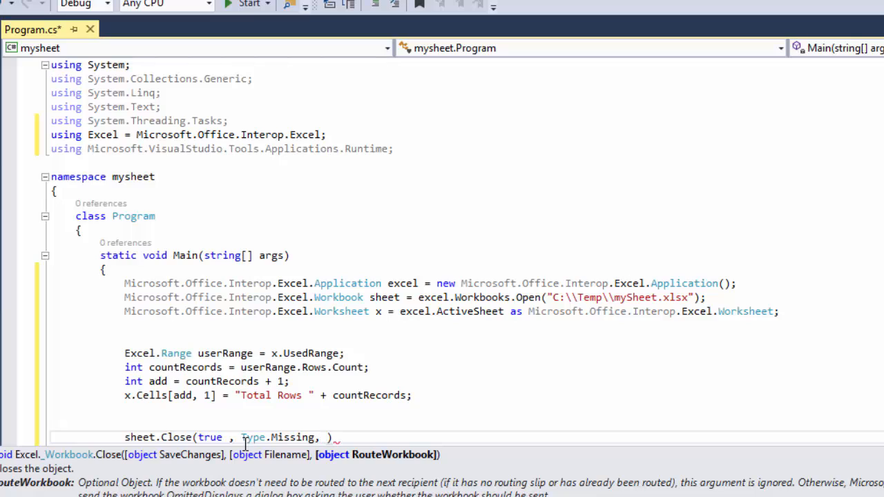
pyautogui.write('Type.')
pyautogui.write('Missing)')
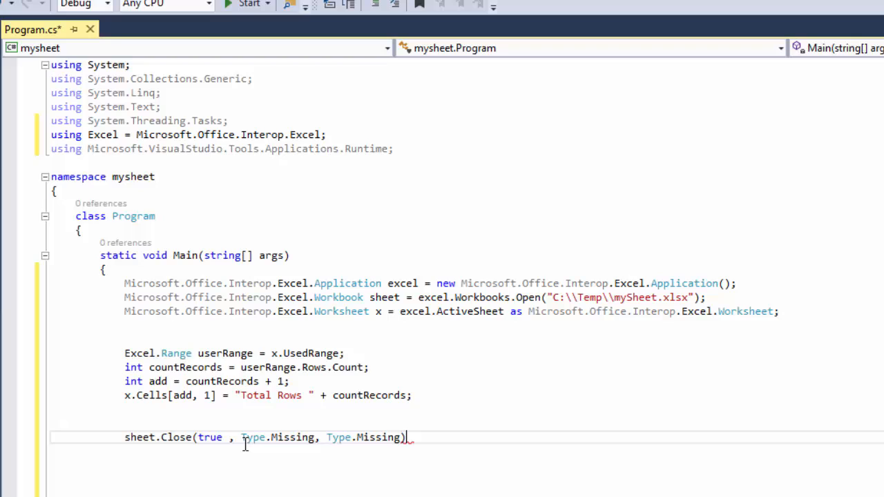
pyautogui.write(';')
# Step: Add excel.Quit(); below it and save the code file with Ctrl+S
pyautogui.press('Return')
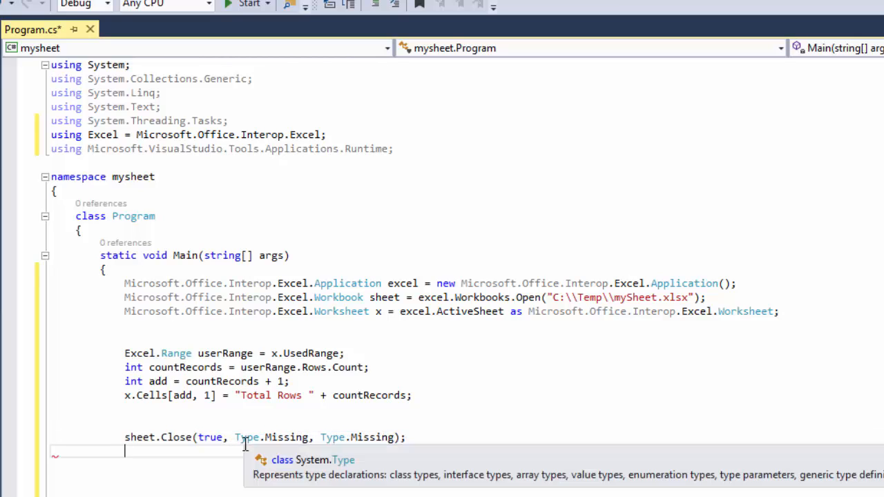
pyautogui.write('excel.quit')
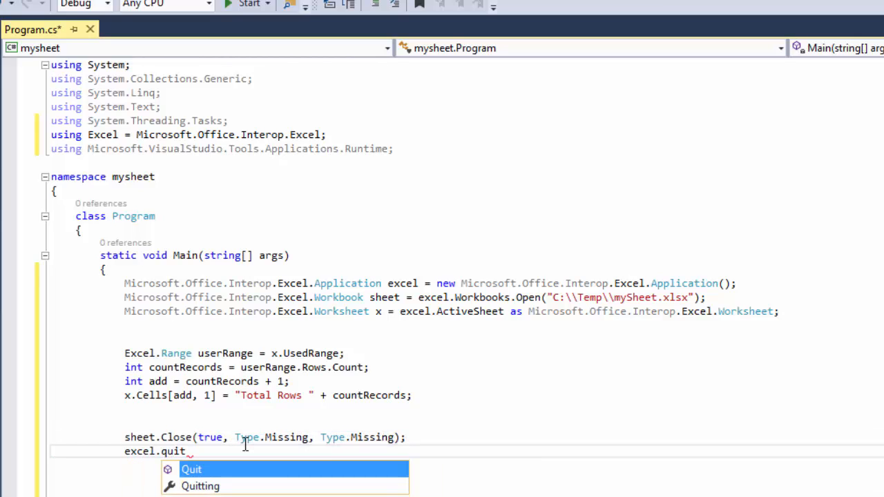
pyautogui.press('Tab')
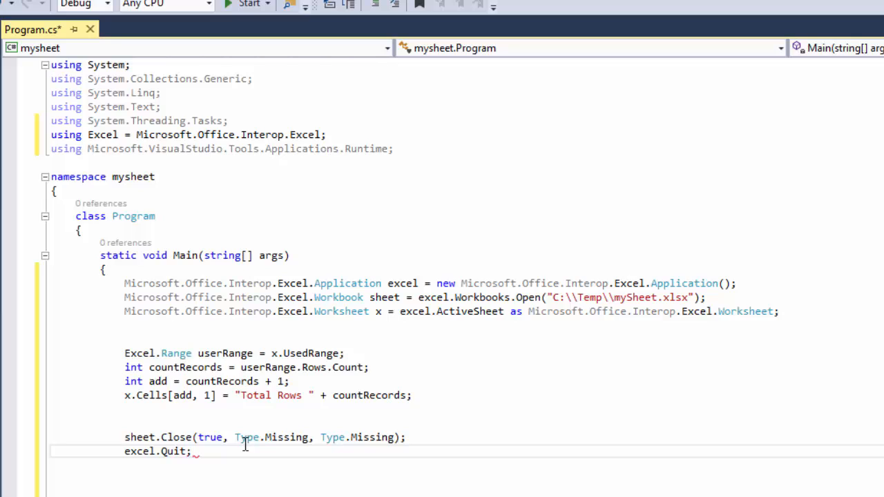
pyautogui.hotkey('ctrl', 's')
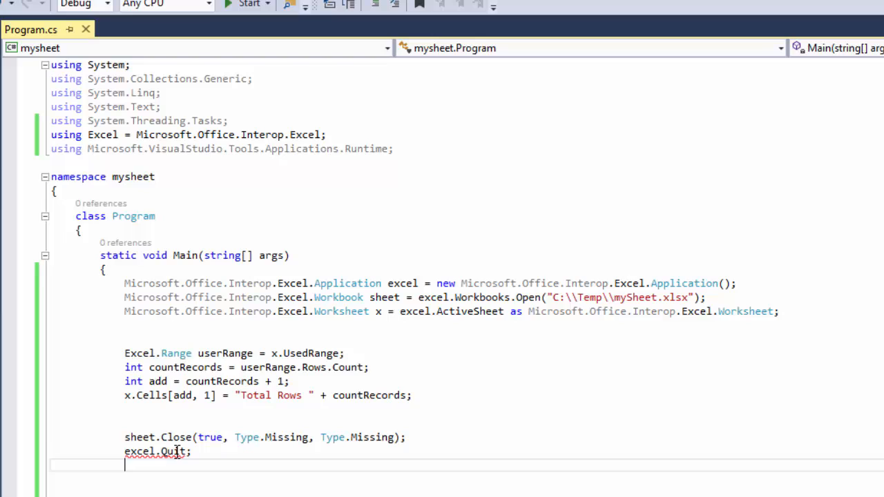
pyautogui.click(186, 451)
pyautogui.write('()')
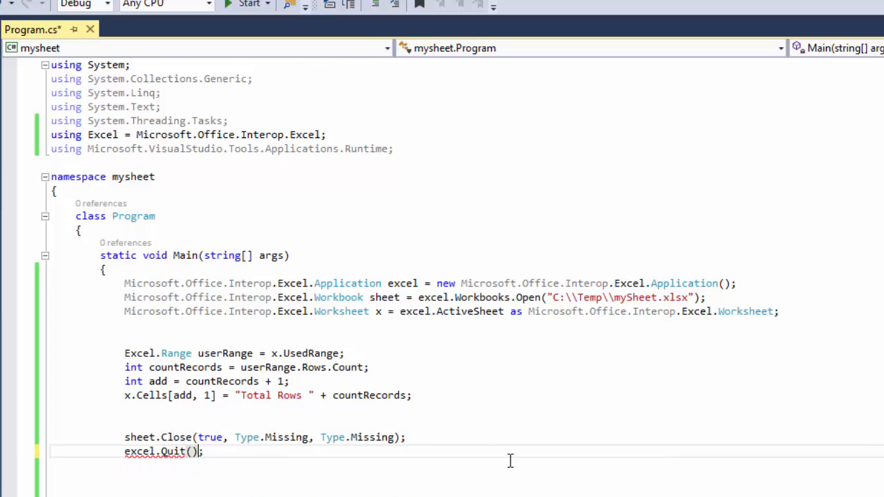
pyautogui.press('Down')
pyautogui.press('Return')
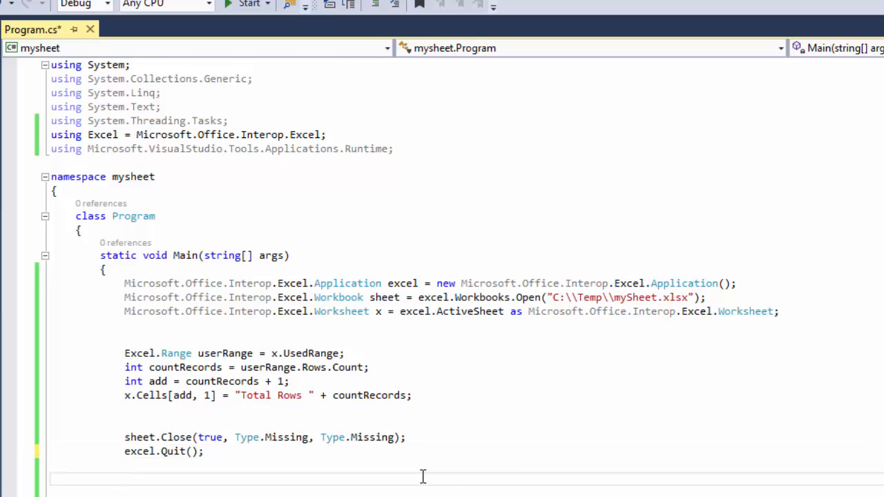
pyautogui.hotkey('ctrl', 's')
# Step: Run the console program from the Start button
pyautogui.click(245, 4)
# Step: Open mysheet.xlsx from C:\Temp in Excel and review the five records in column A
pyautogui.moveTo(661, 182); pyautogui.dragTo(525, 145)
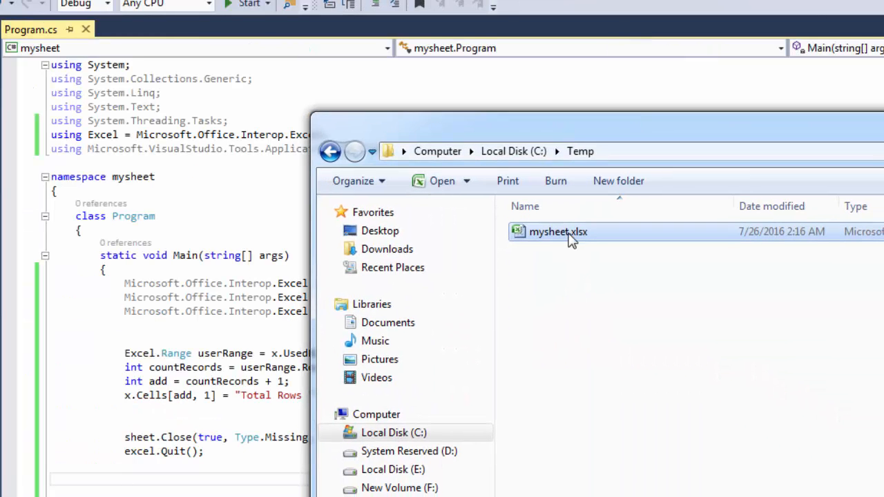
pyautogui.doubleClick(568, 232)
pyautogui.click(528, 402)
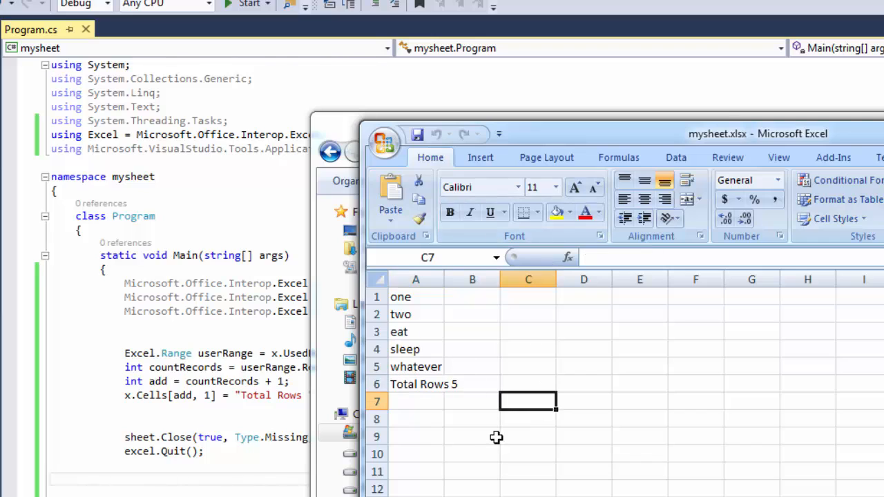
pyautogui.moveTo(416, 299); pyautogui.dragTo(423, 359)
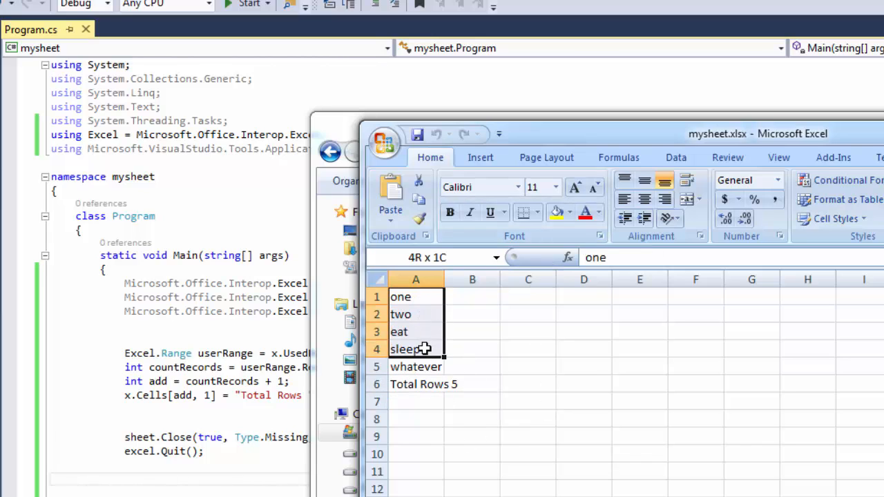
pyautogui.click(472, 350)
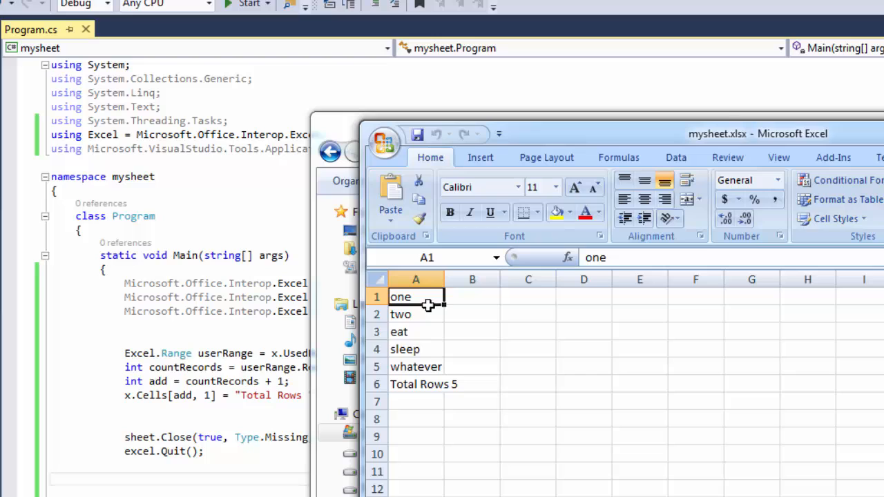
pyautogui.moveTo(416, 297)
pyautogui.mouseDown()
pyautogui.moveTo(421, 366)
pyautogui.moveTo(459, 390)
pyautogui.mouseUp()
# Step: Confirm Total Rows 5 in row 6, autofit column A to show it, then close Excel
pyautogui.click(415, 420)
pyautogui.click(459, 420)
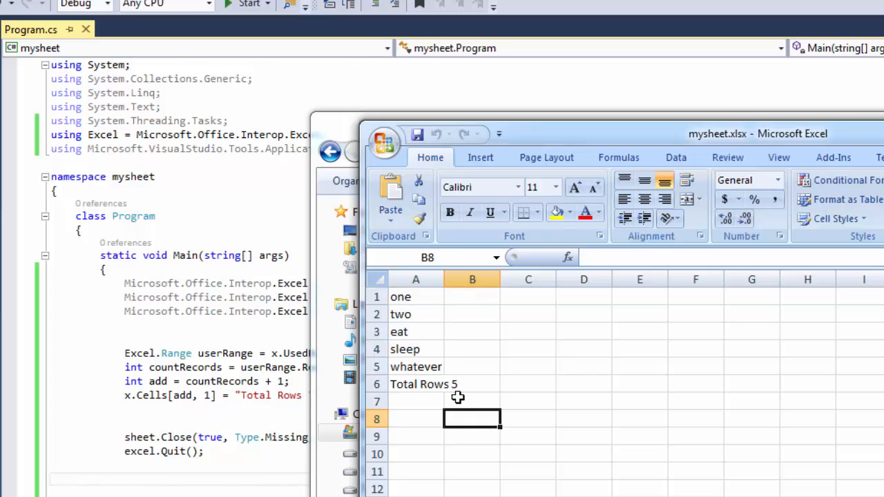
pyautogui.press('Up')
pyautogui.press('Up')
pyautogui.click(497, 447)
pyautogui.doubleClick(443, 279)
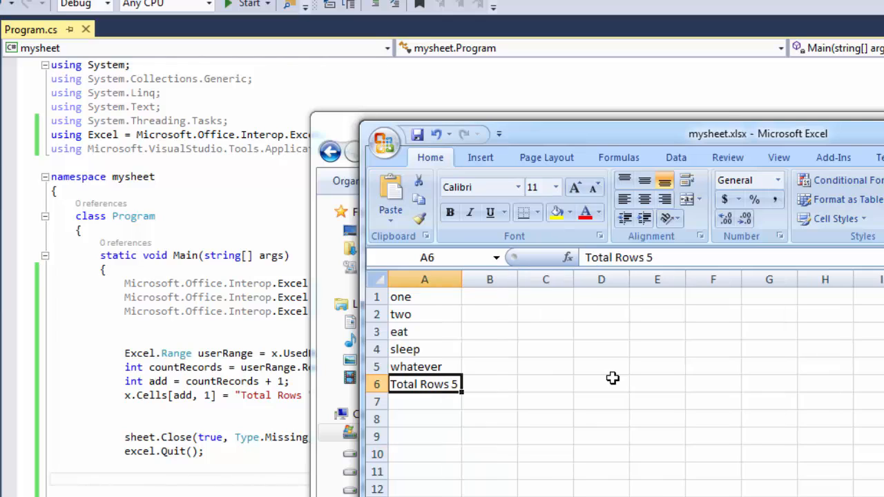
pyautogui.click(601, 384)
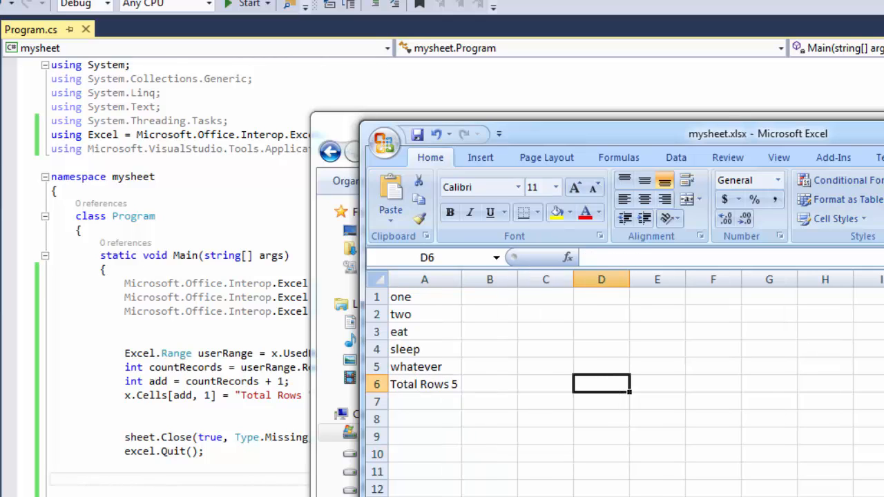
pyautogui.click(660, 453)
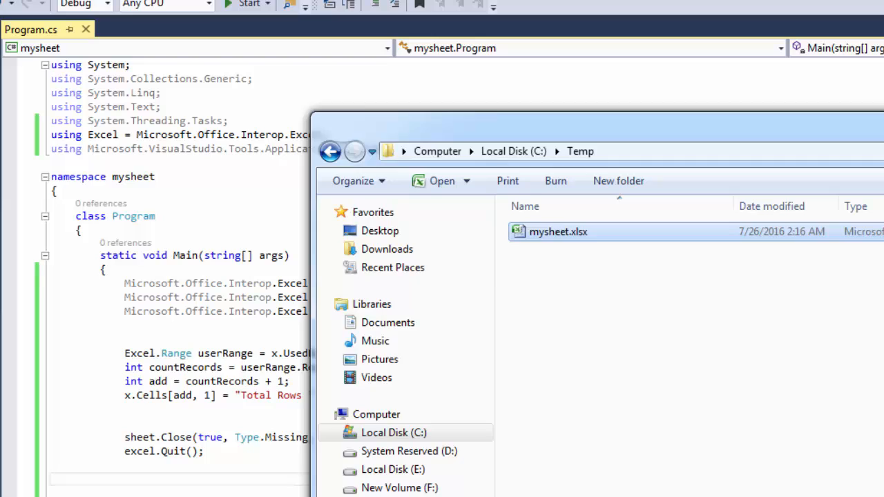